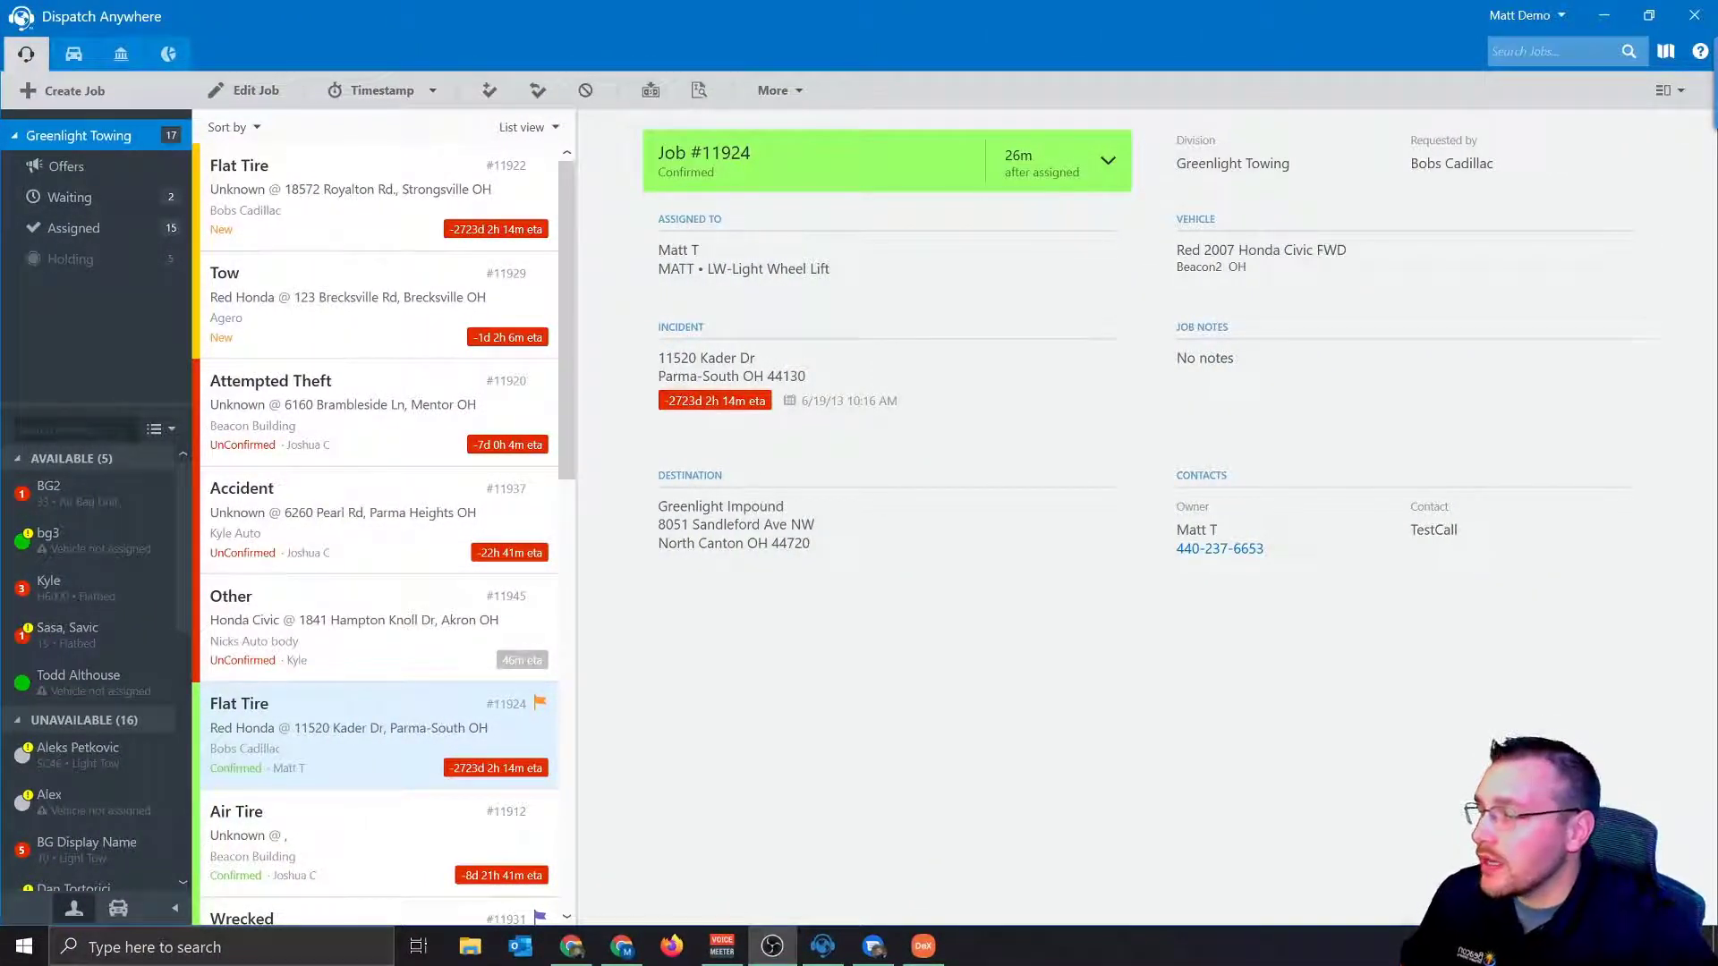
Bring up the v4.89 November 2020 release notes article in the browser
click(623, 947)
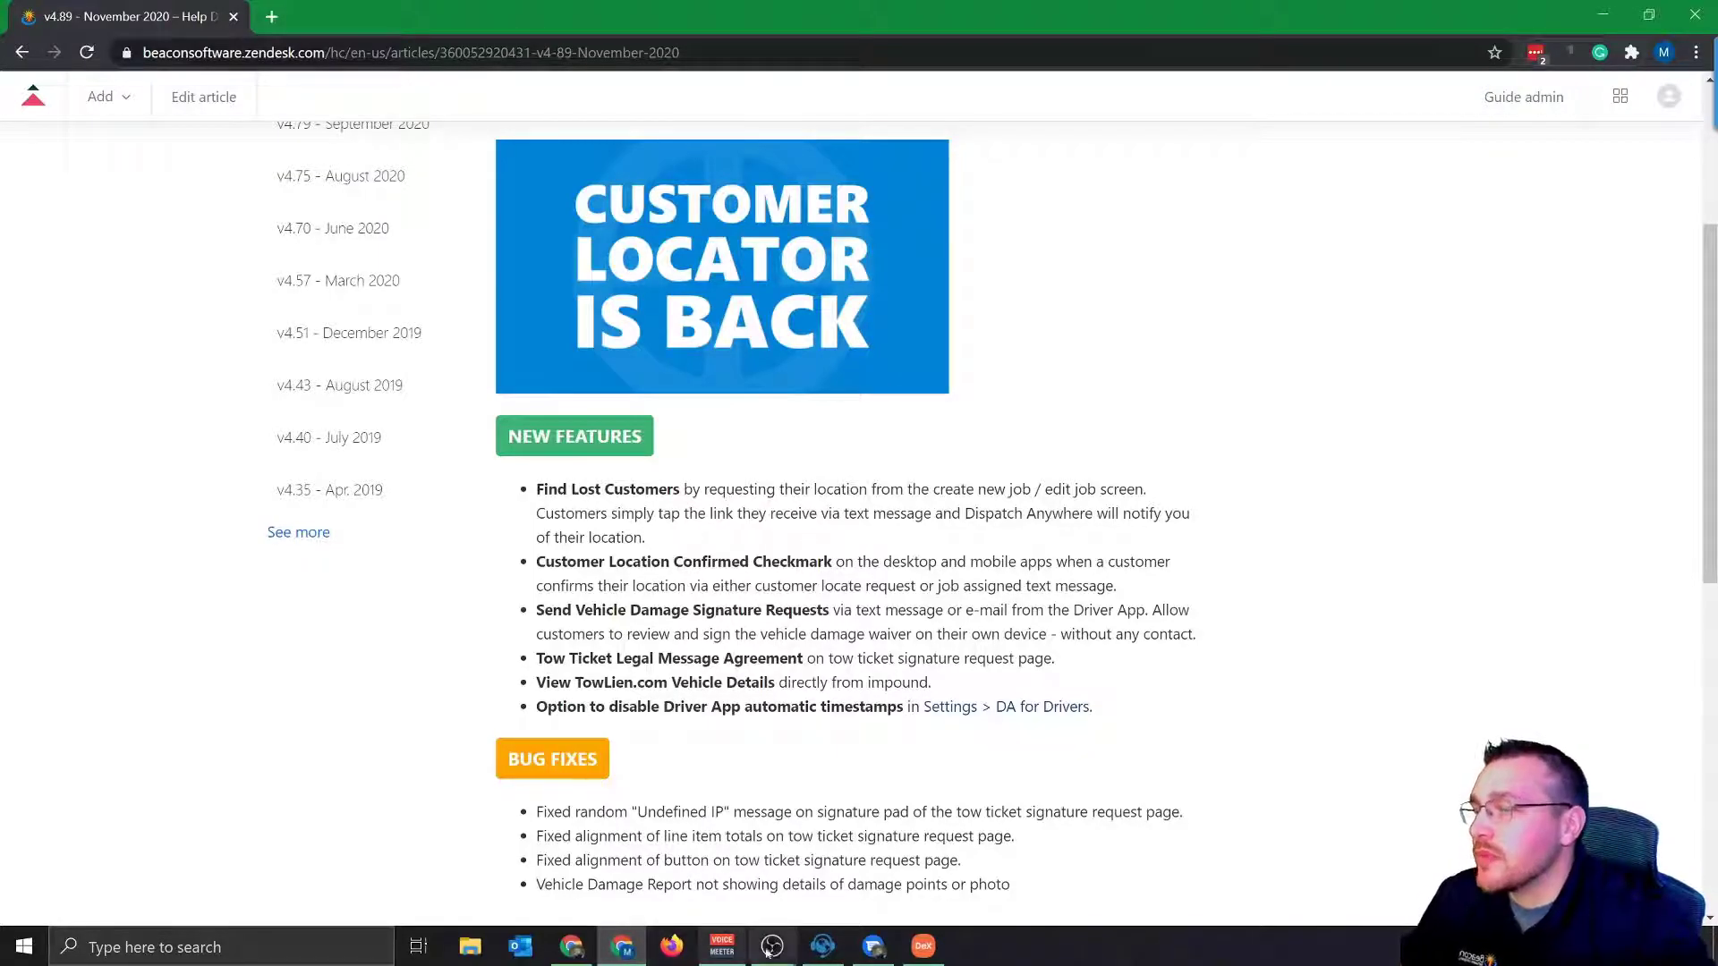
Open job #11945 from the job board and send the owner a location request by text
click(820, 933)
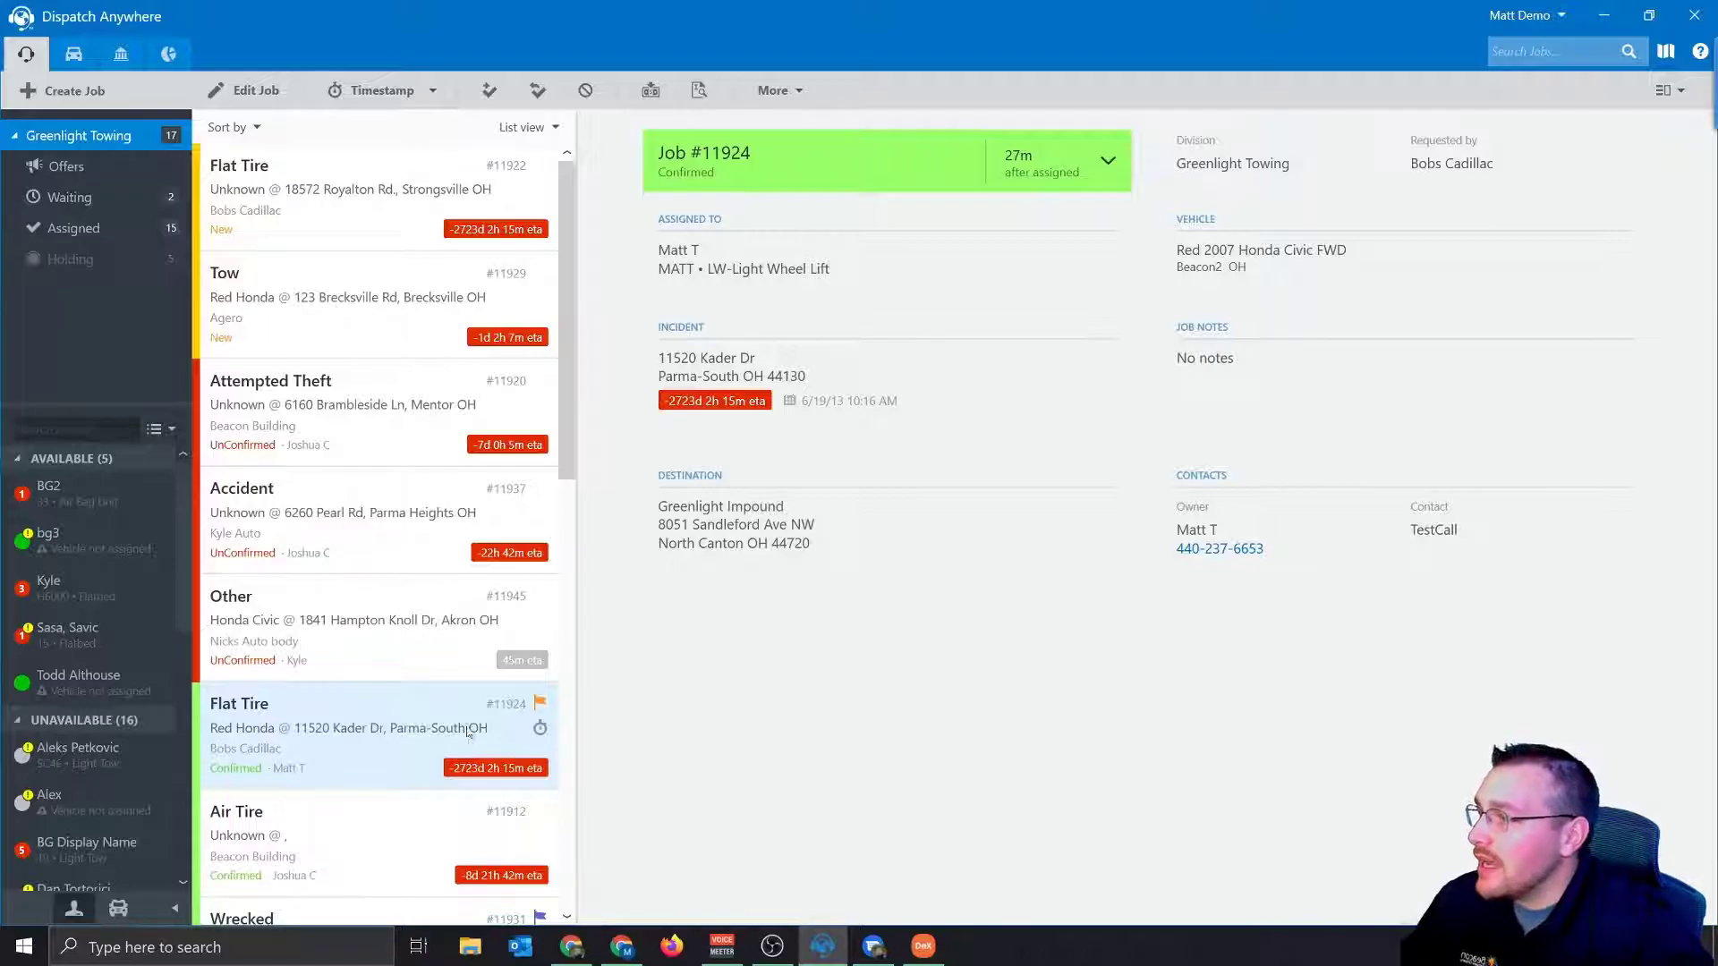
click(401, 663)
double_click(402, 663)
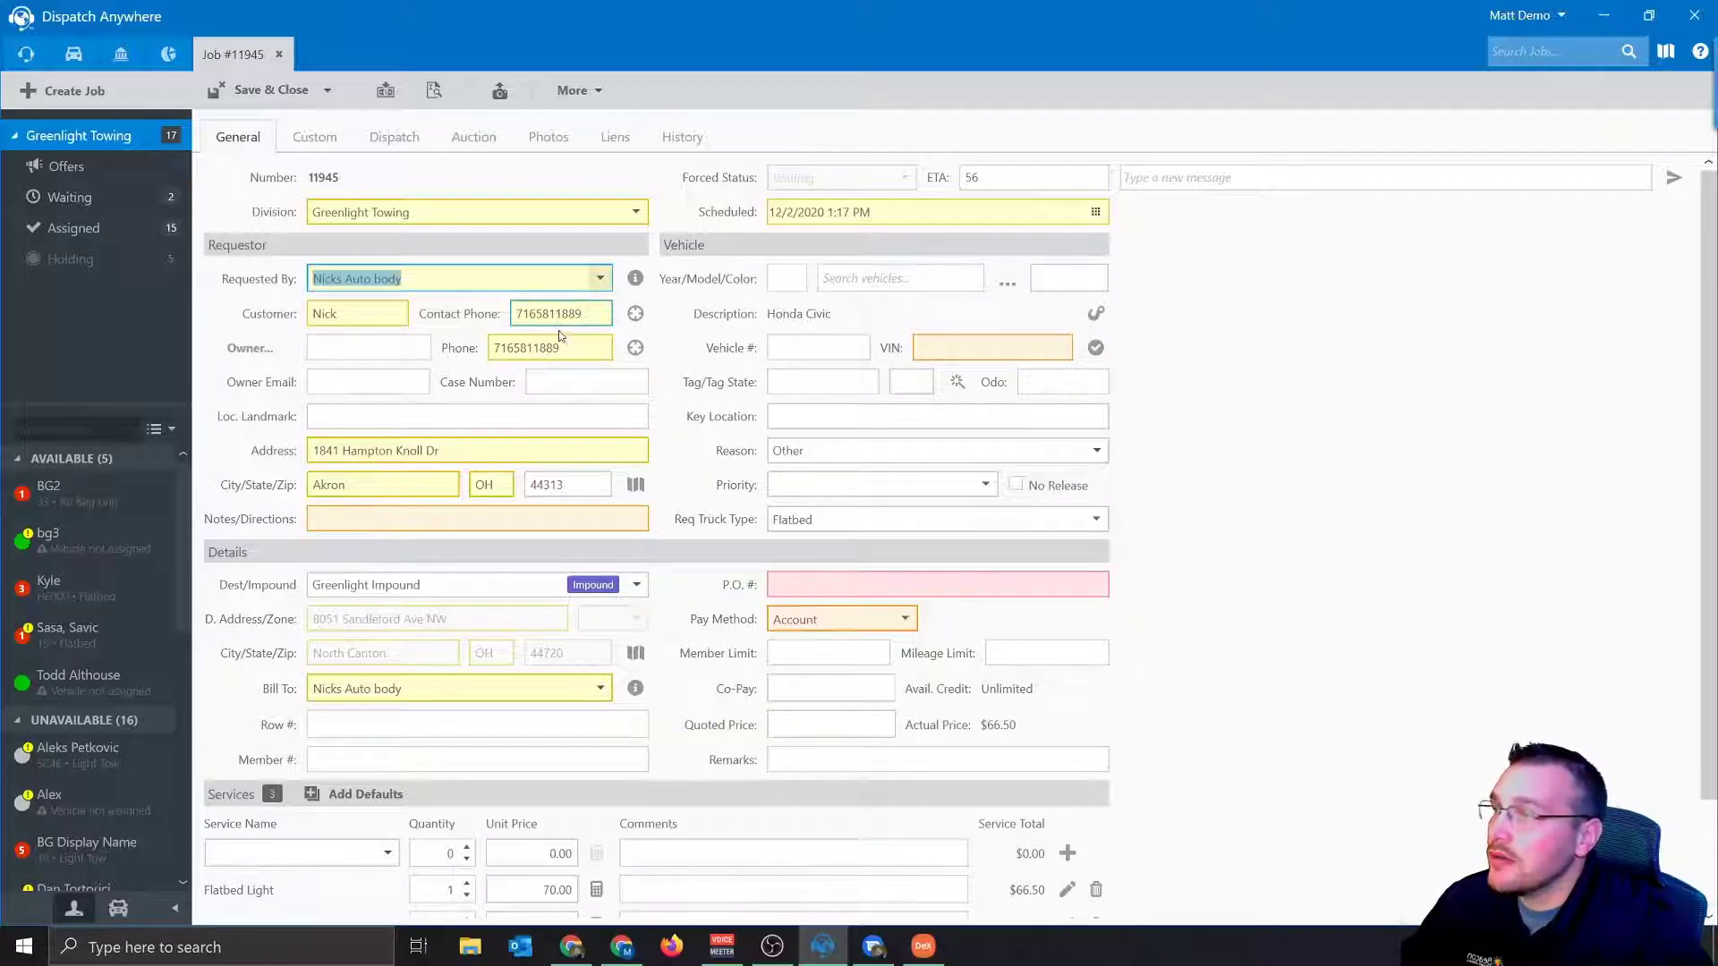
click(637, 349)
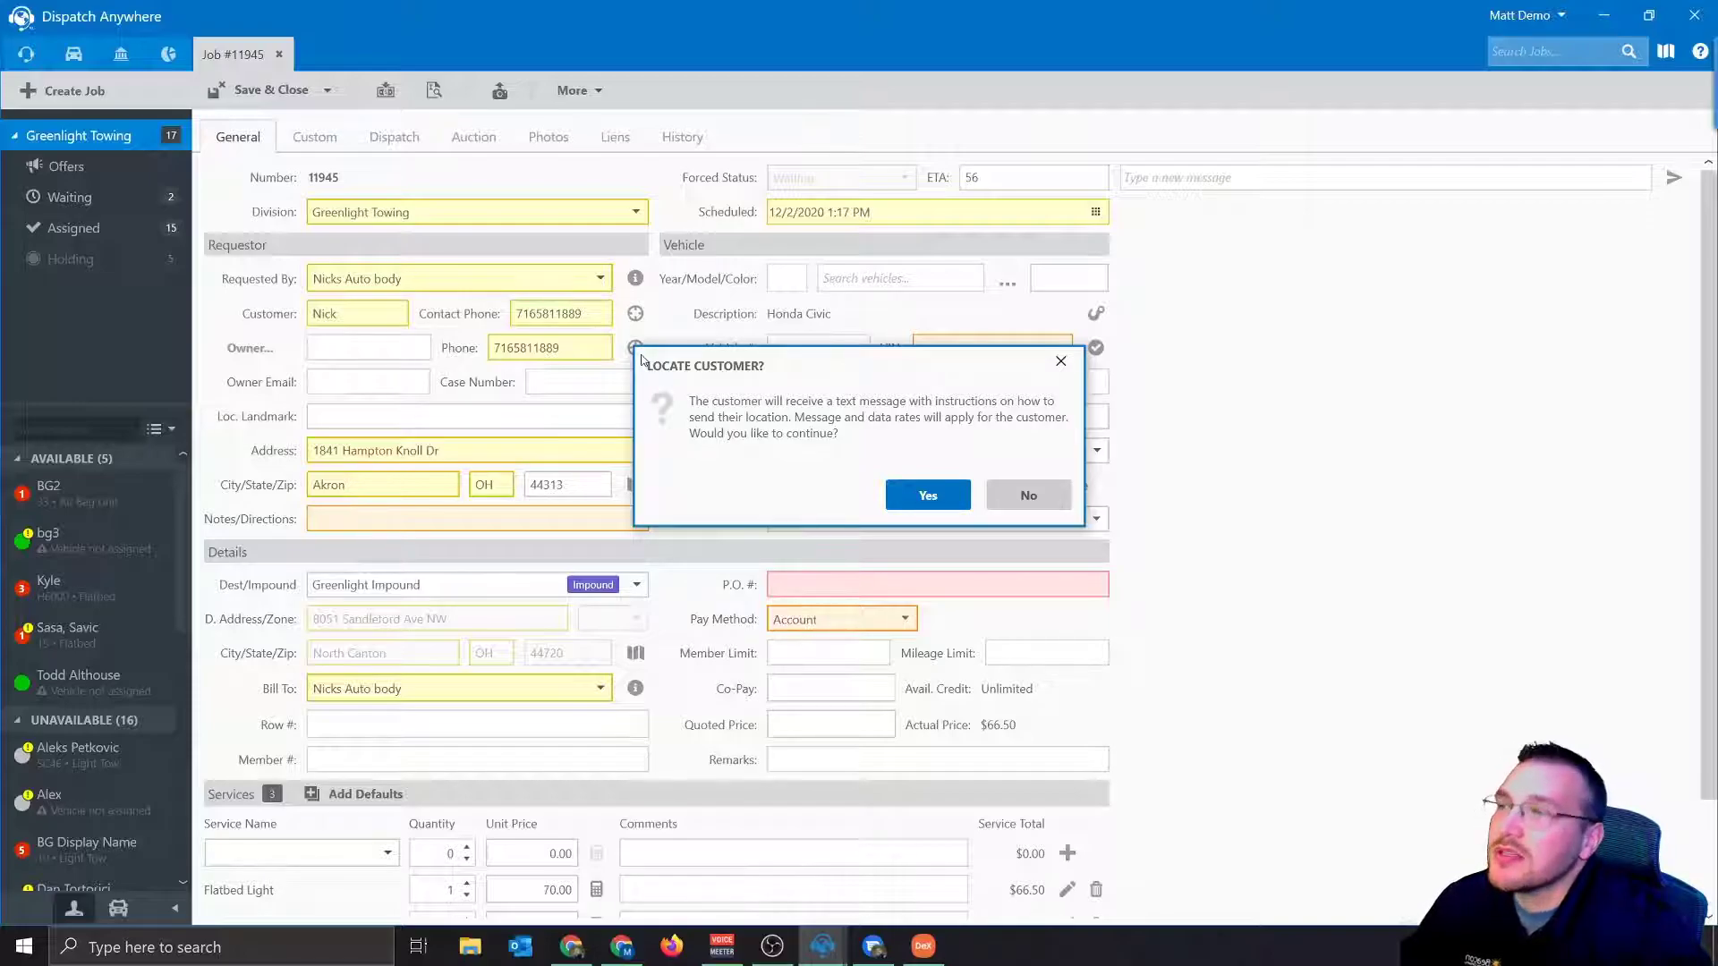
click(1061, 365)
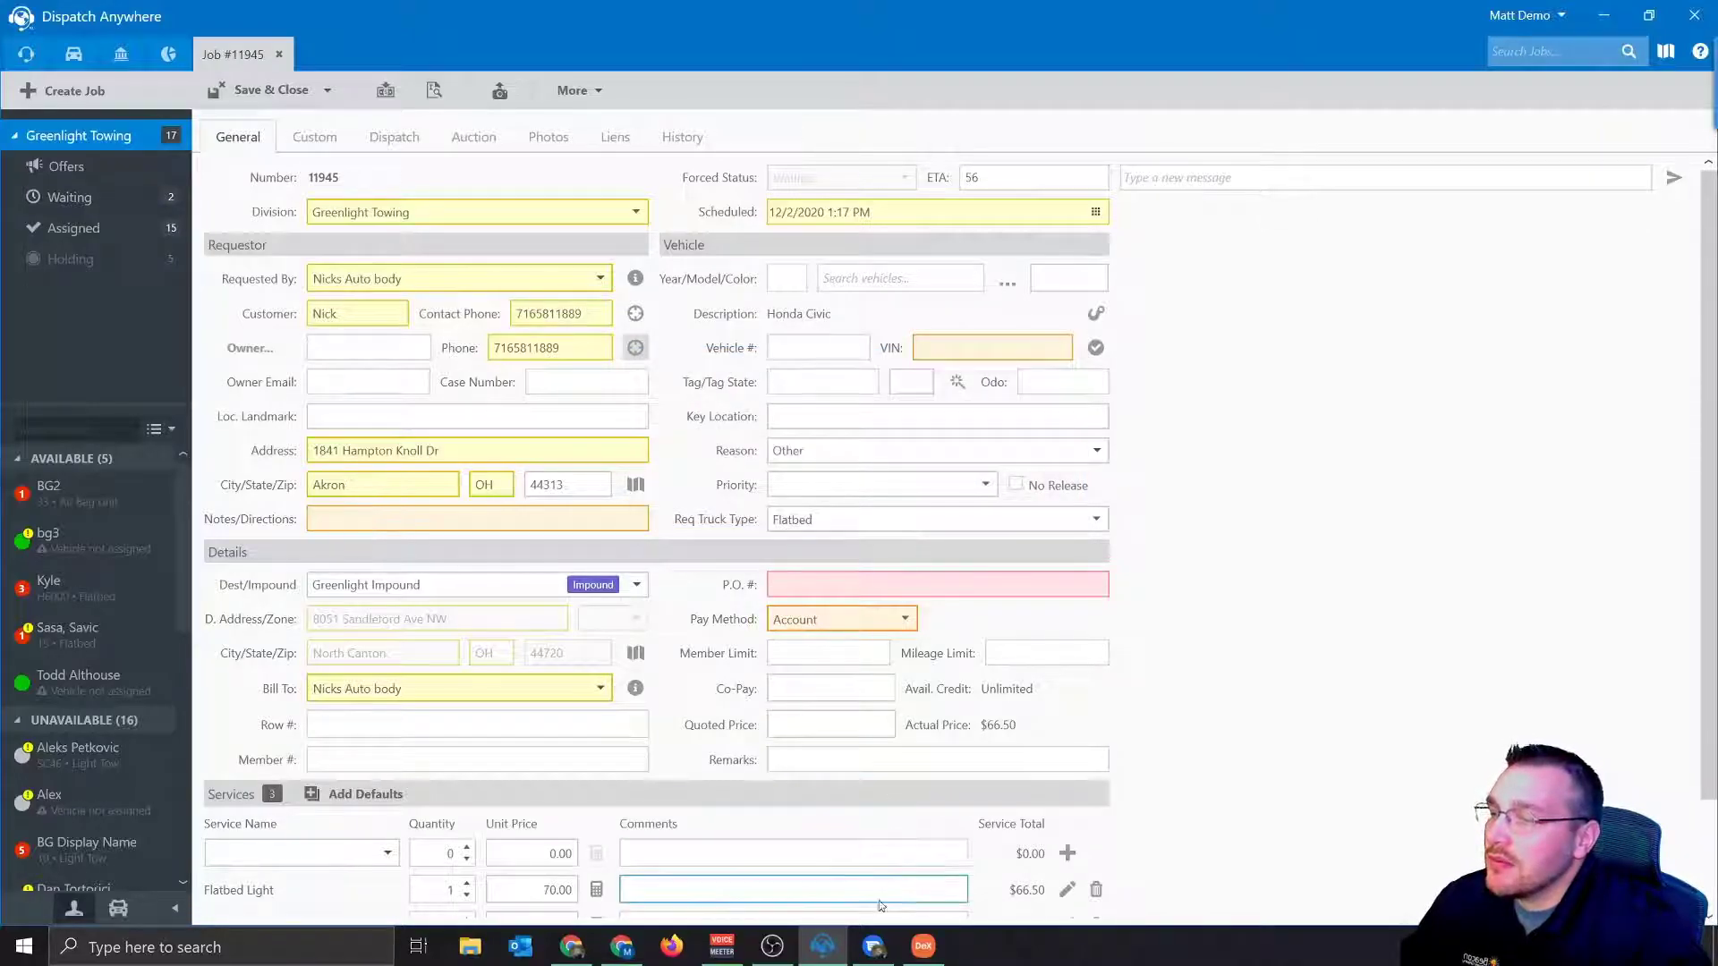
Follow the beac.co location link in the latest text and confirm the location was received
click(874, 947)
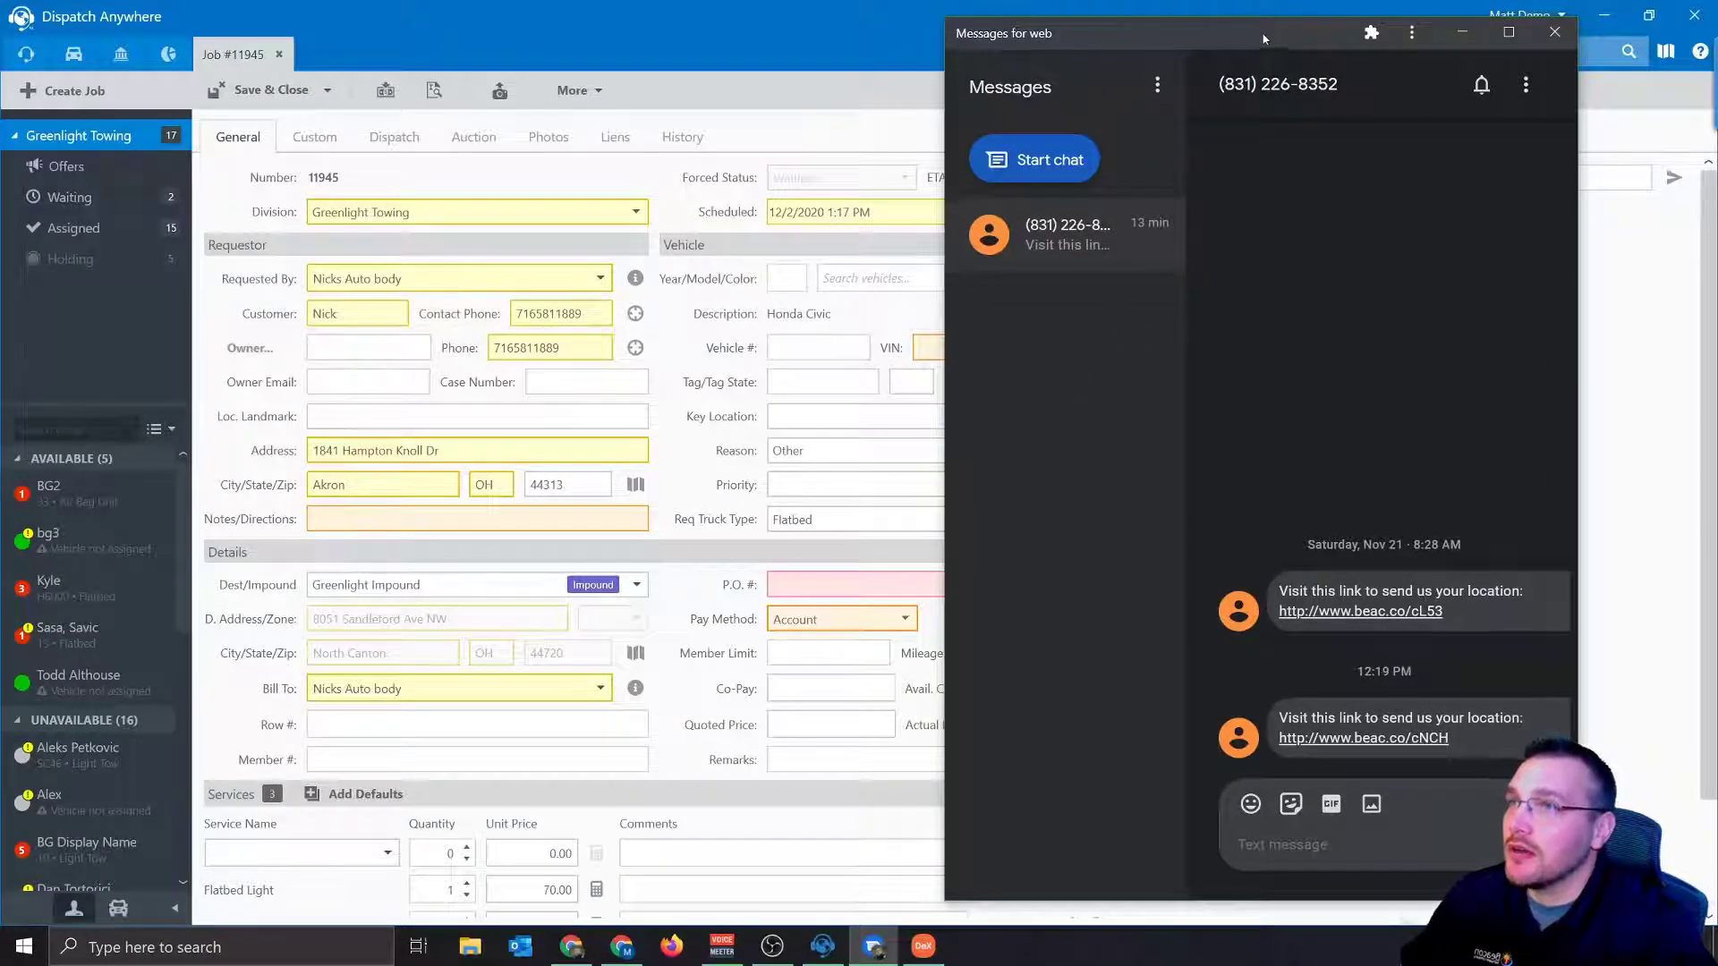
drag(1264, 38, 1067, 35)
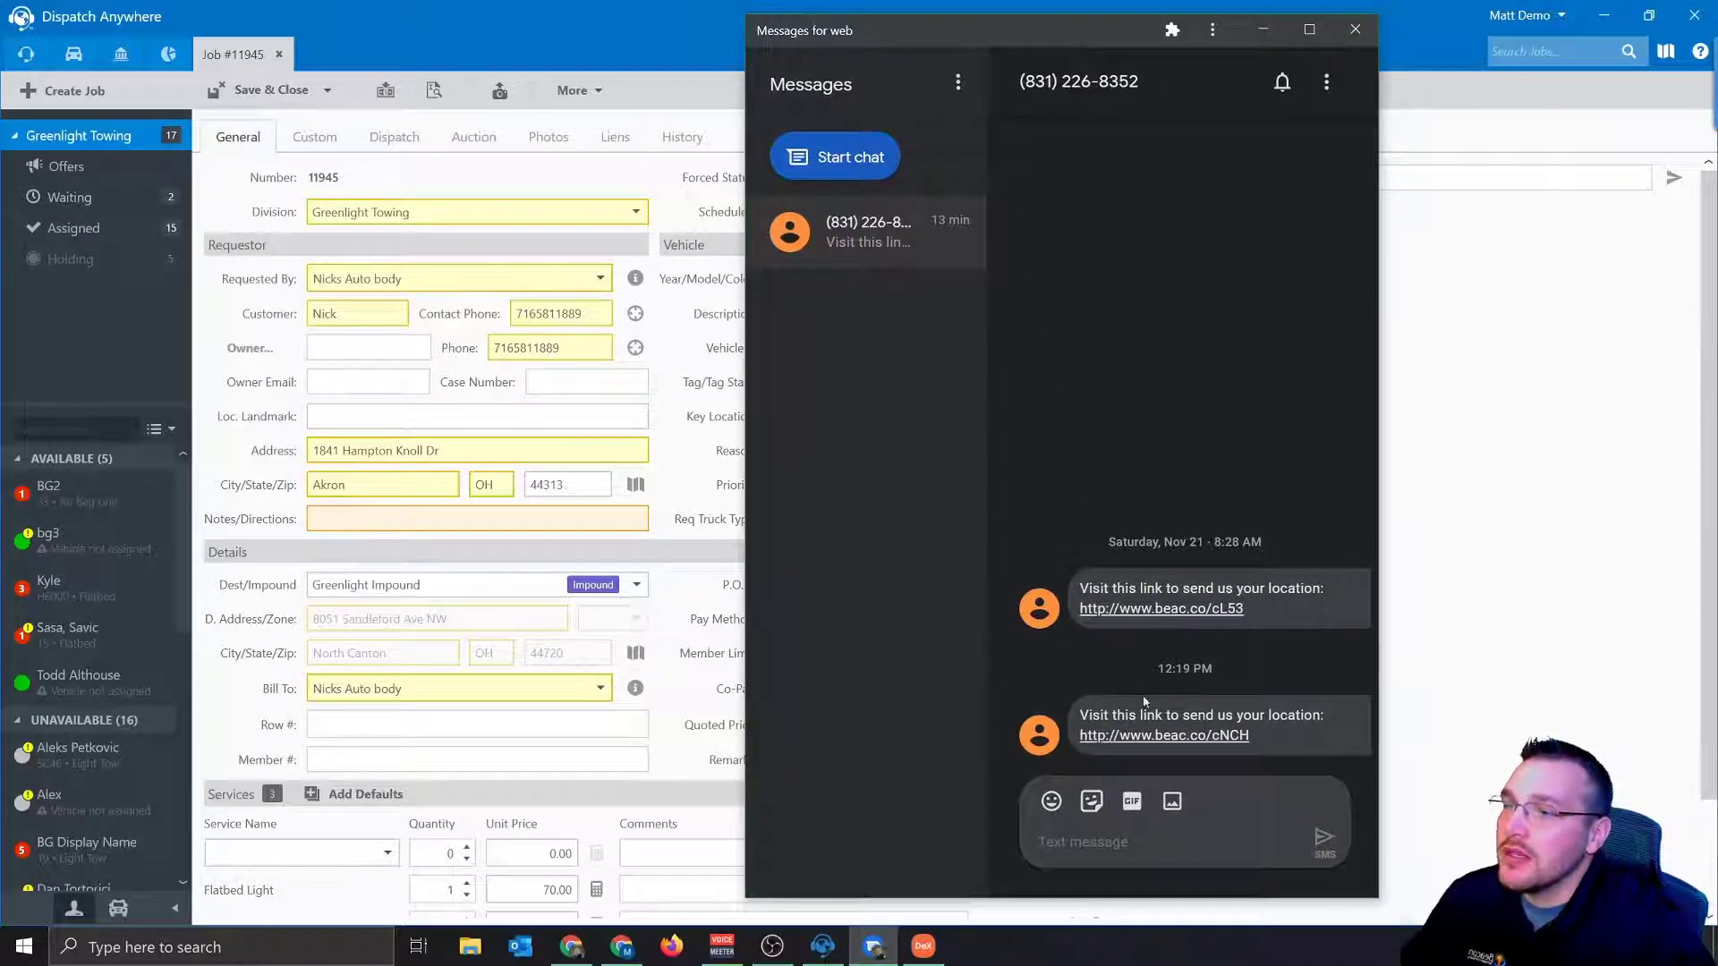
mouse_move(1181, 600)
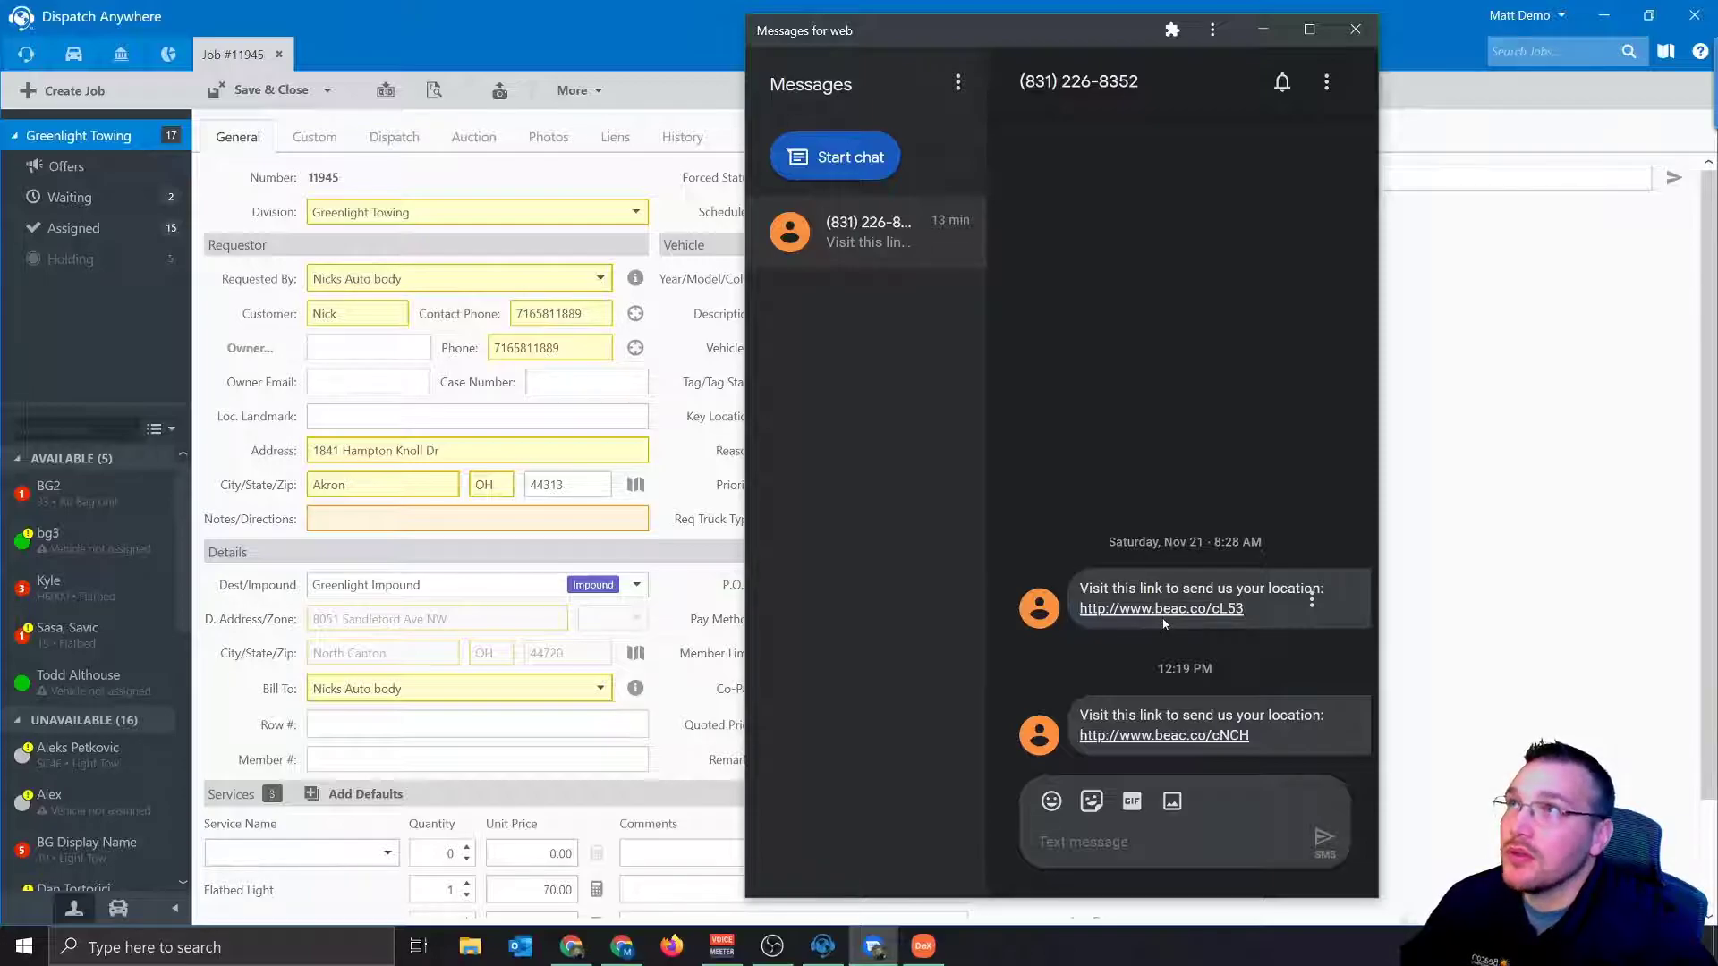
click(1135, 736)
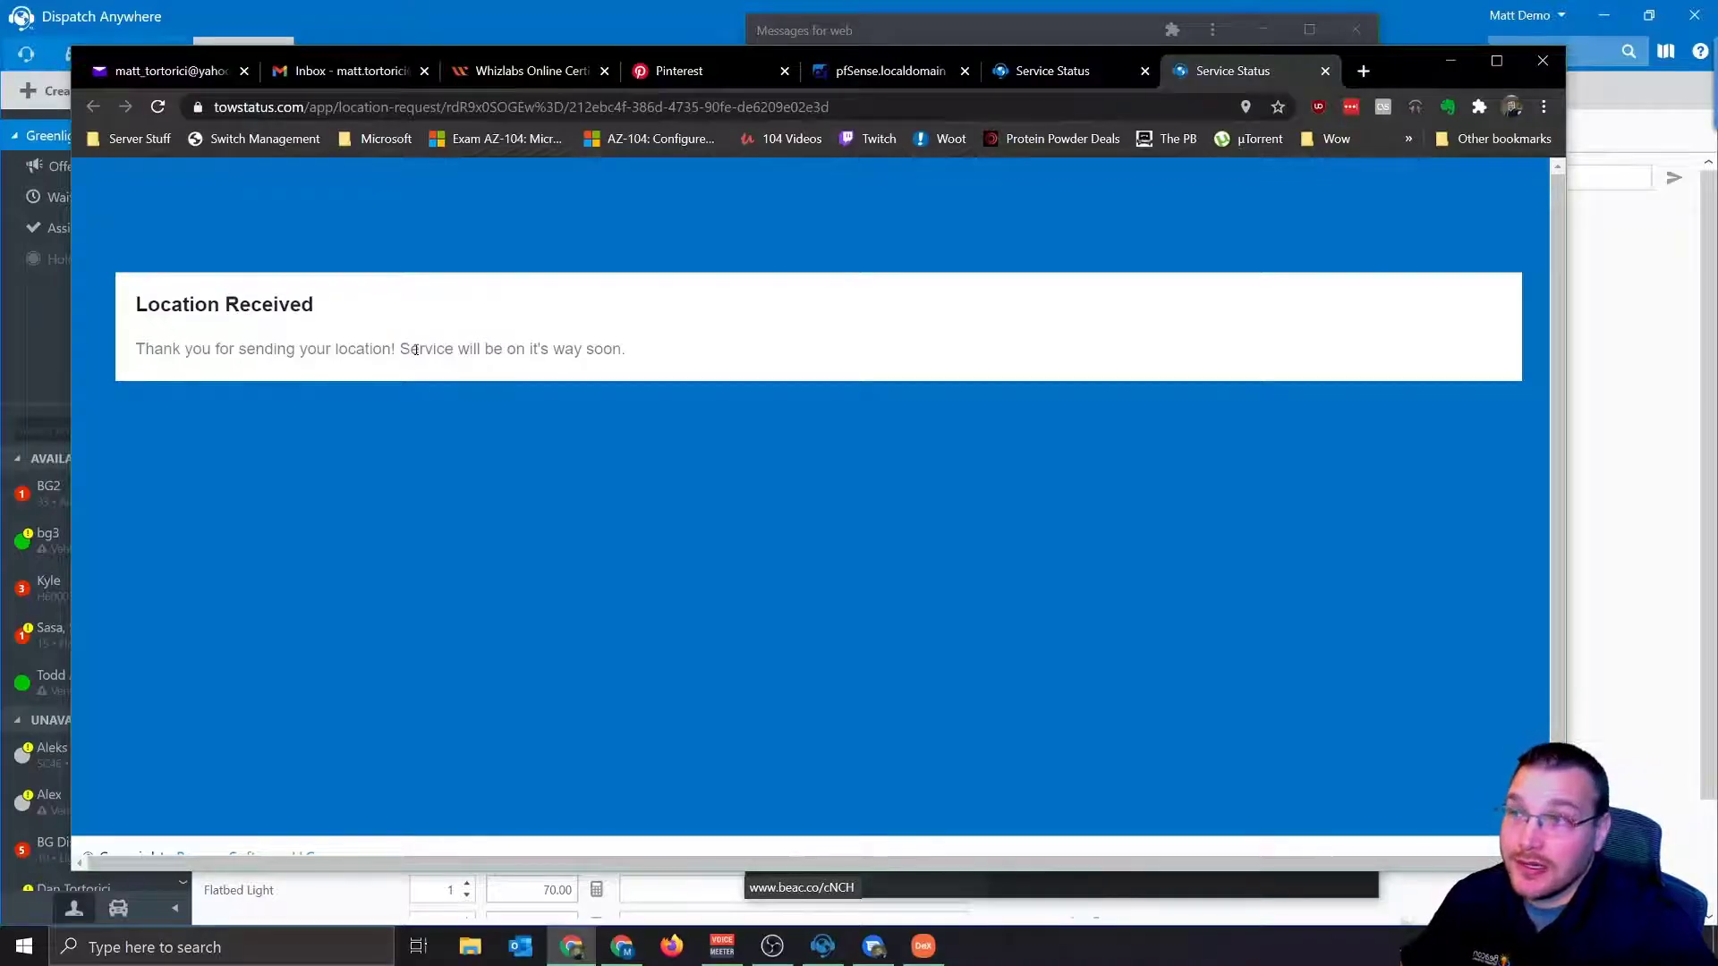
click(1450, 60)
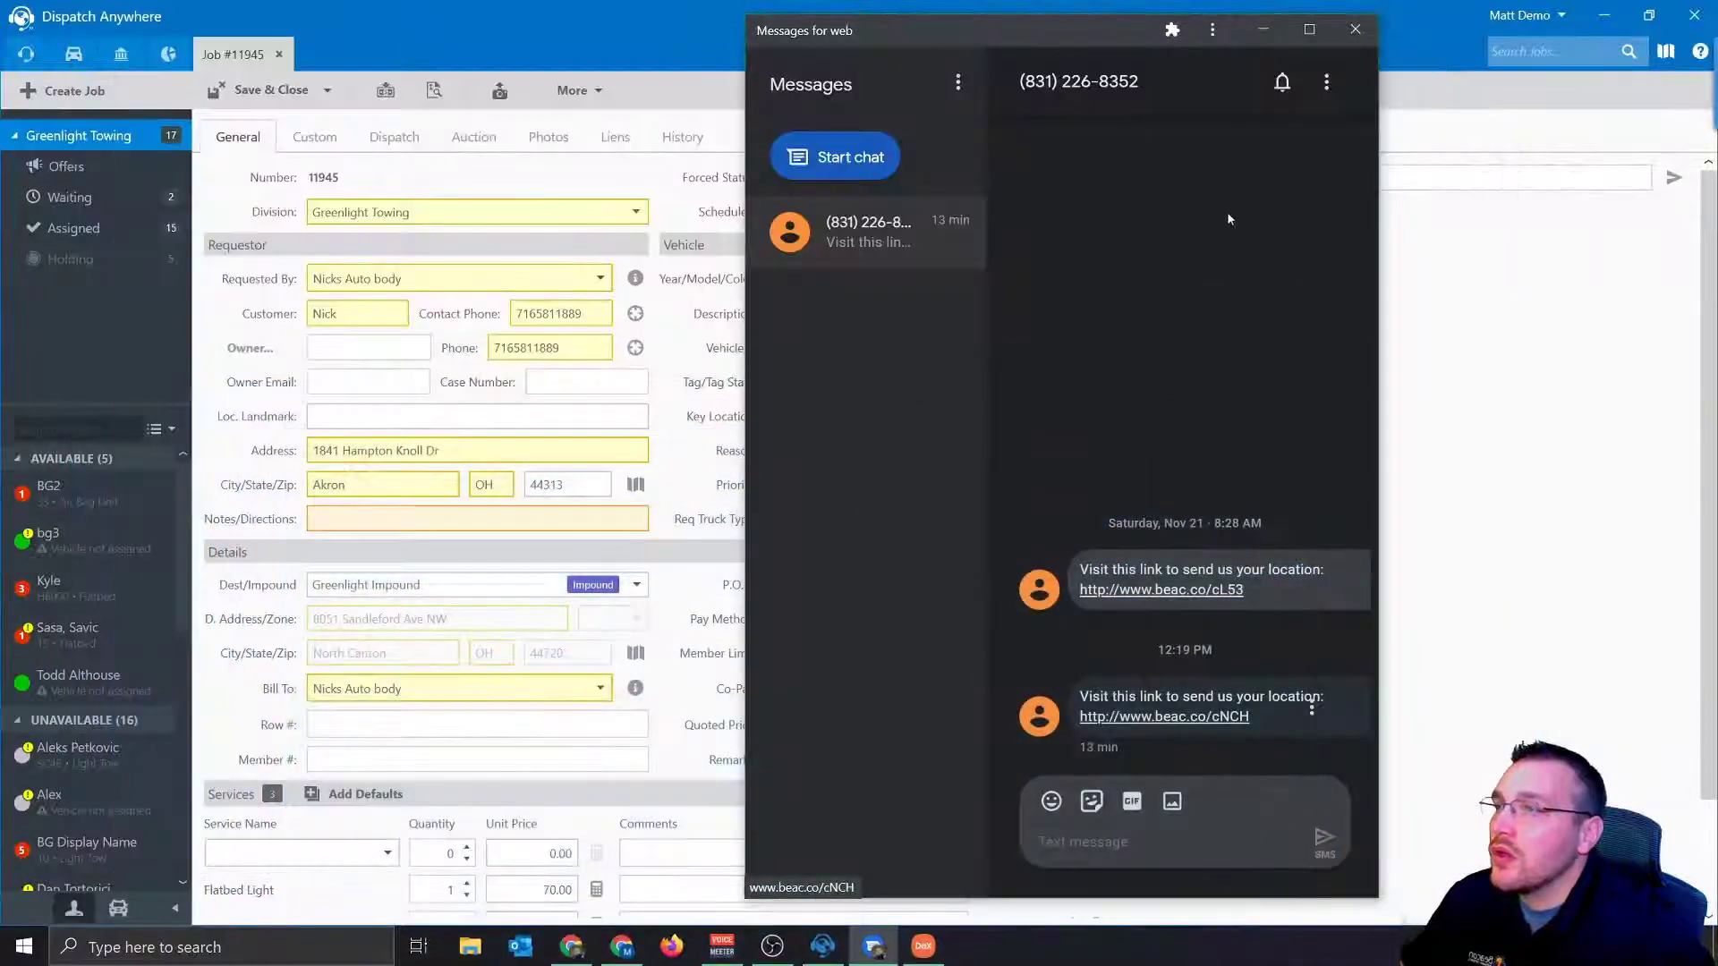
Close job #11945, review Flat Tire job #11924, and return to the release notes article
click(1266, 31)
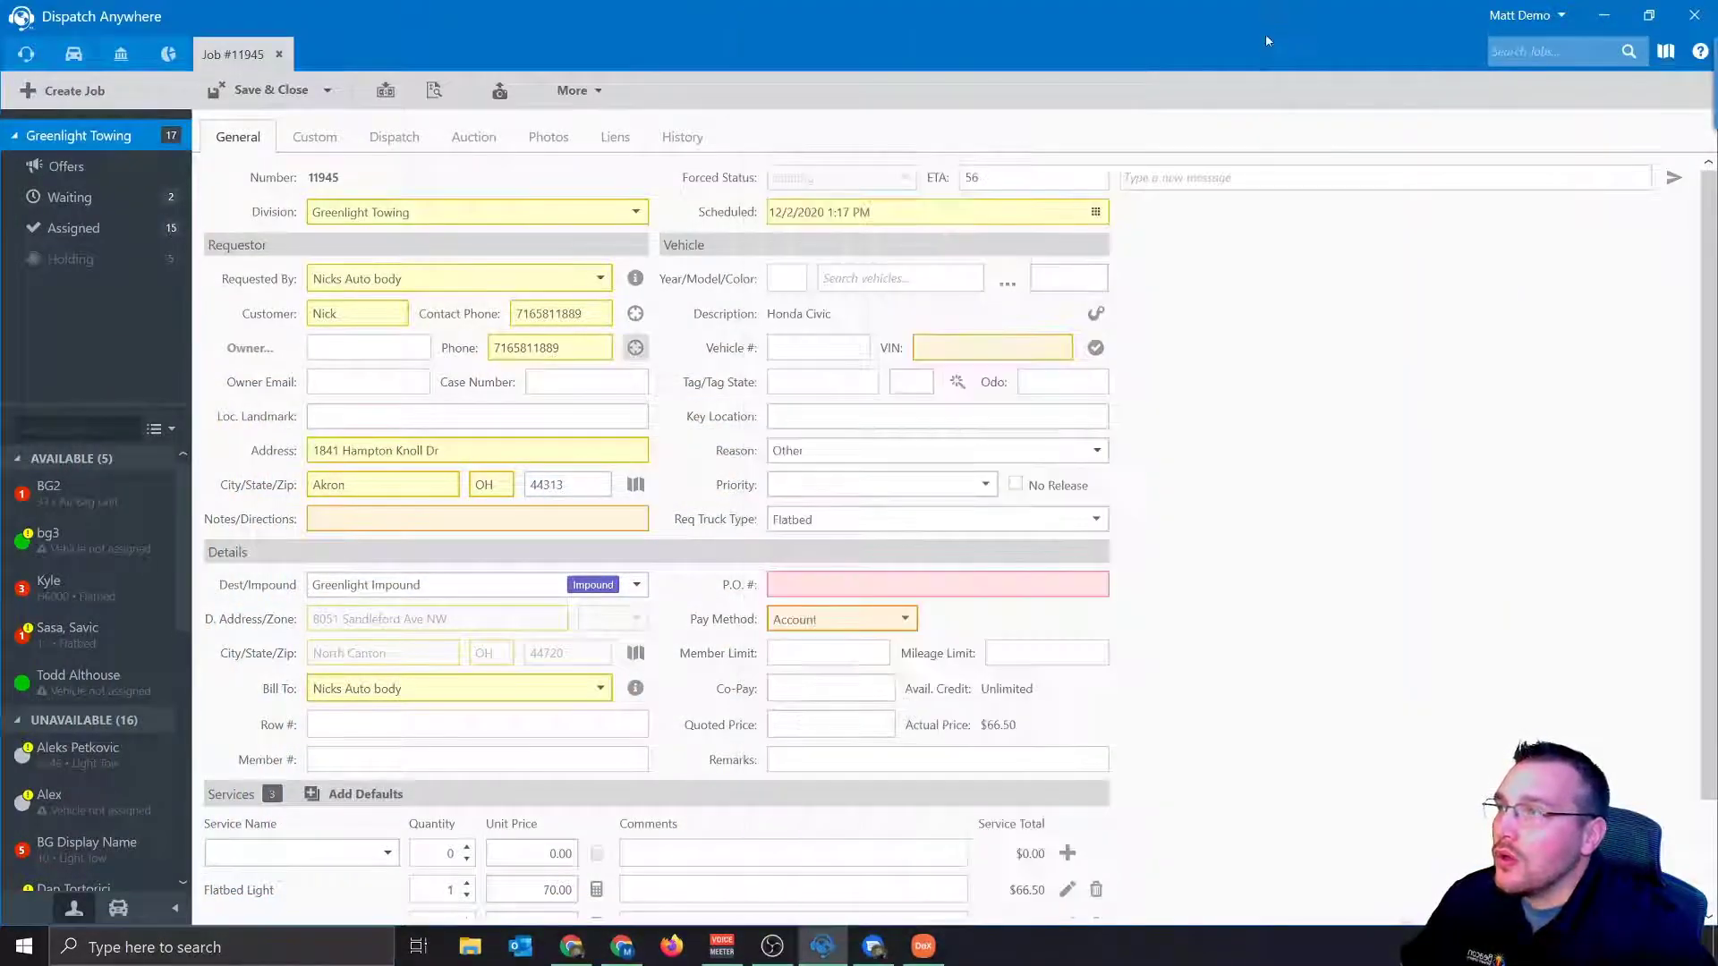
click(279, 55)
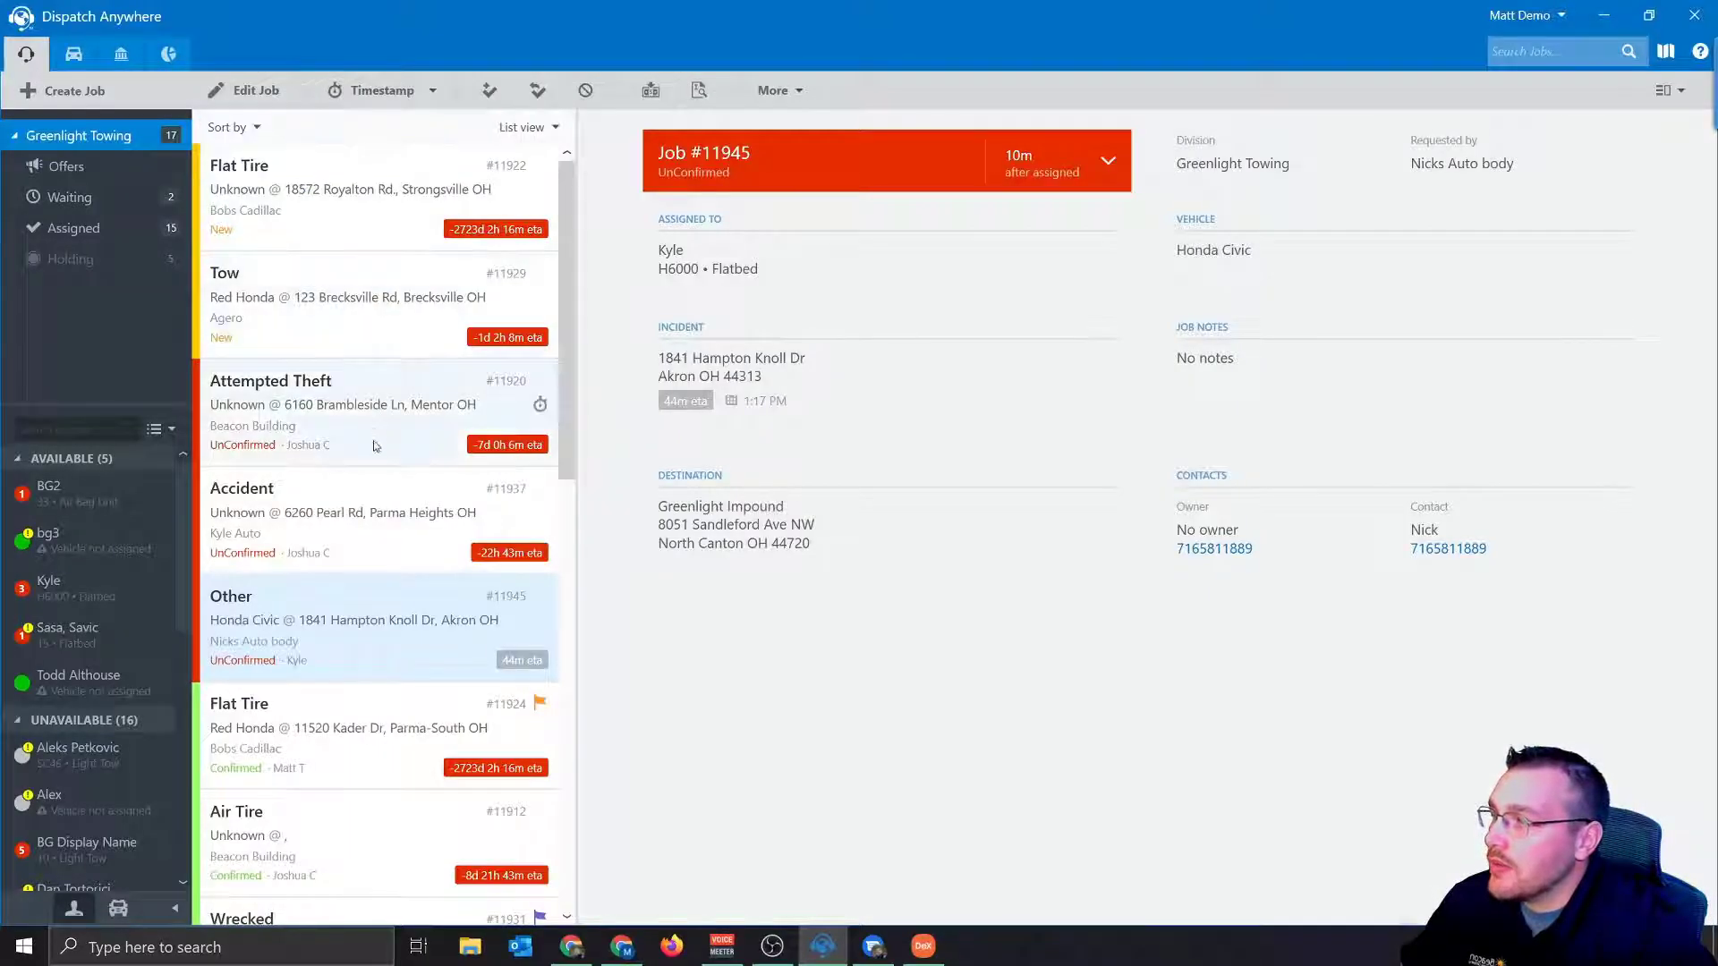
double_click(329, 746)
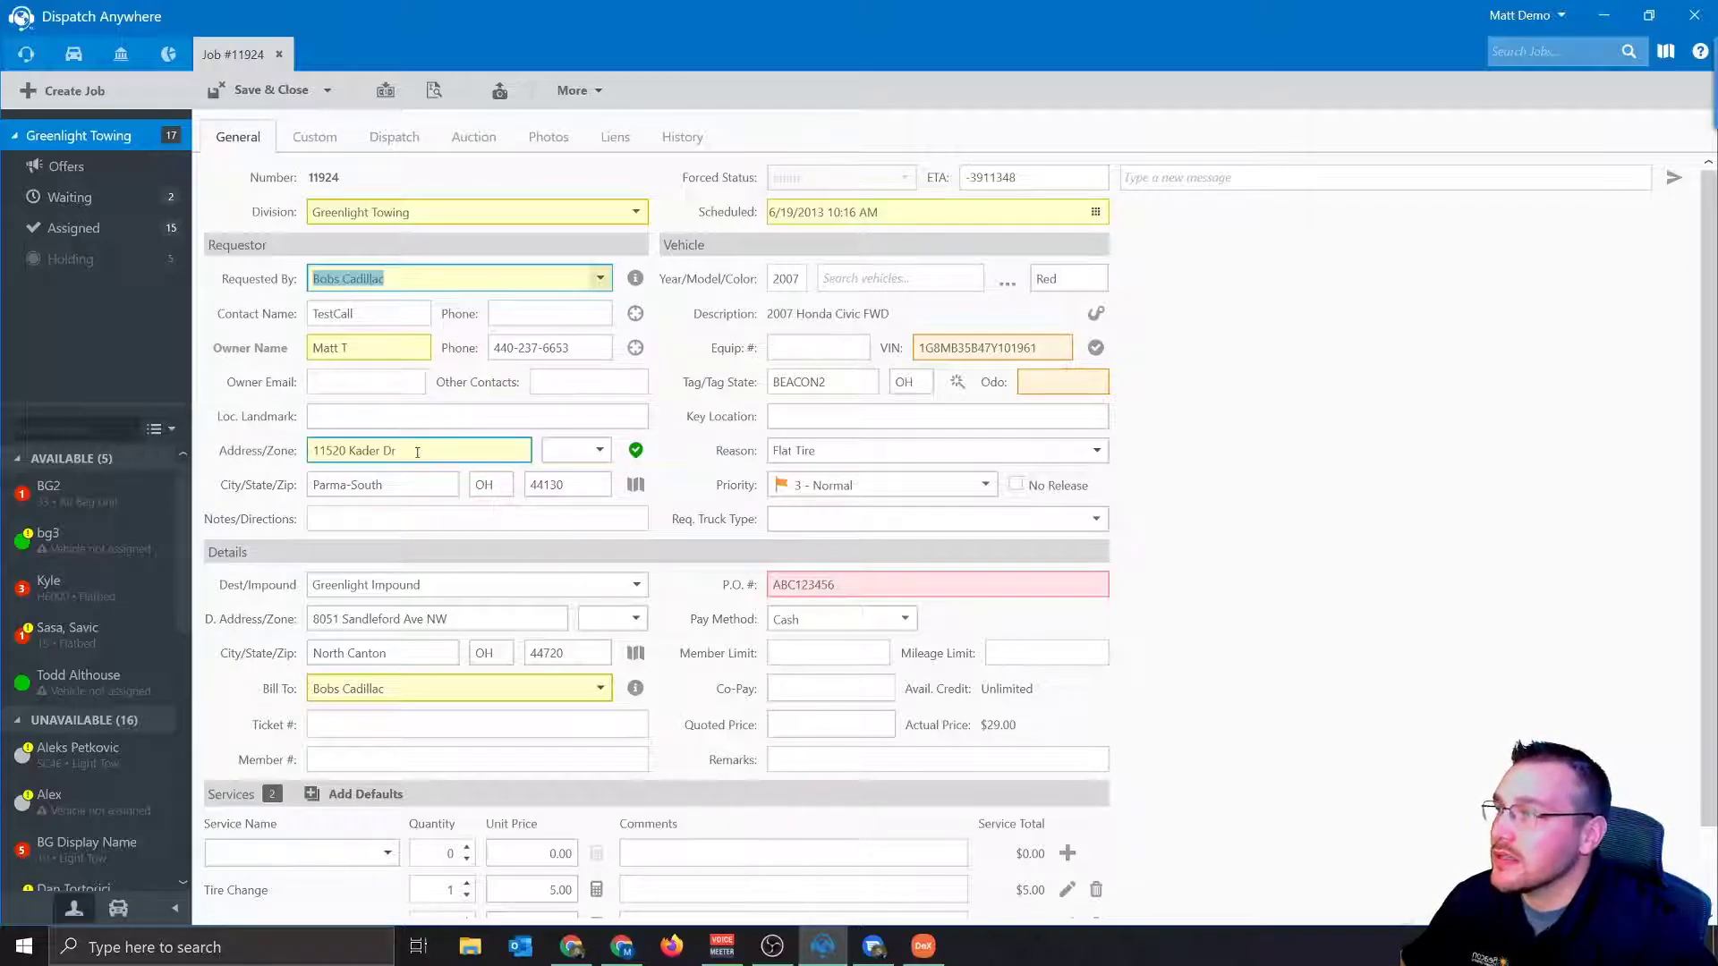
click(621, 947)
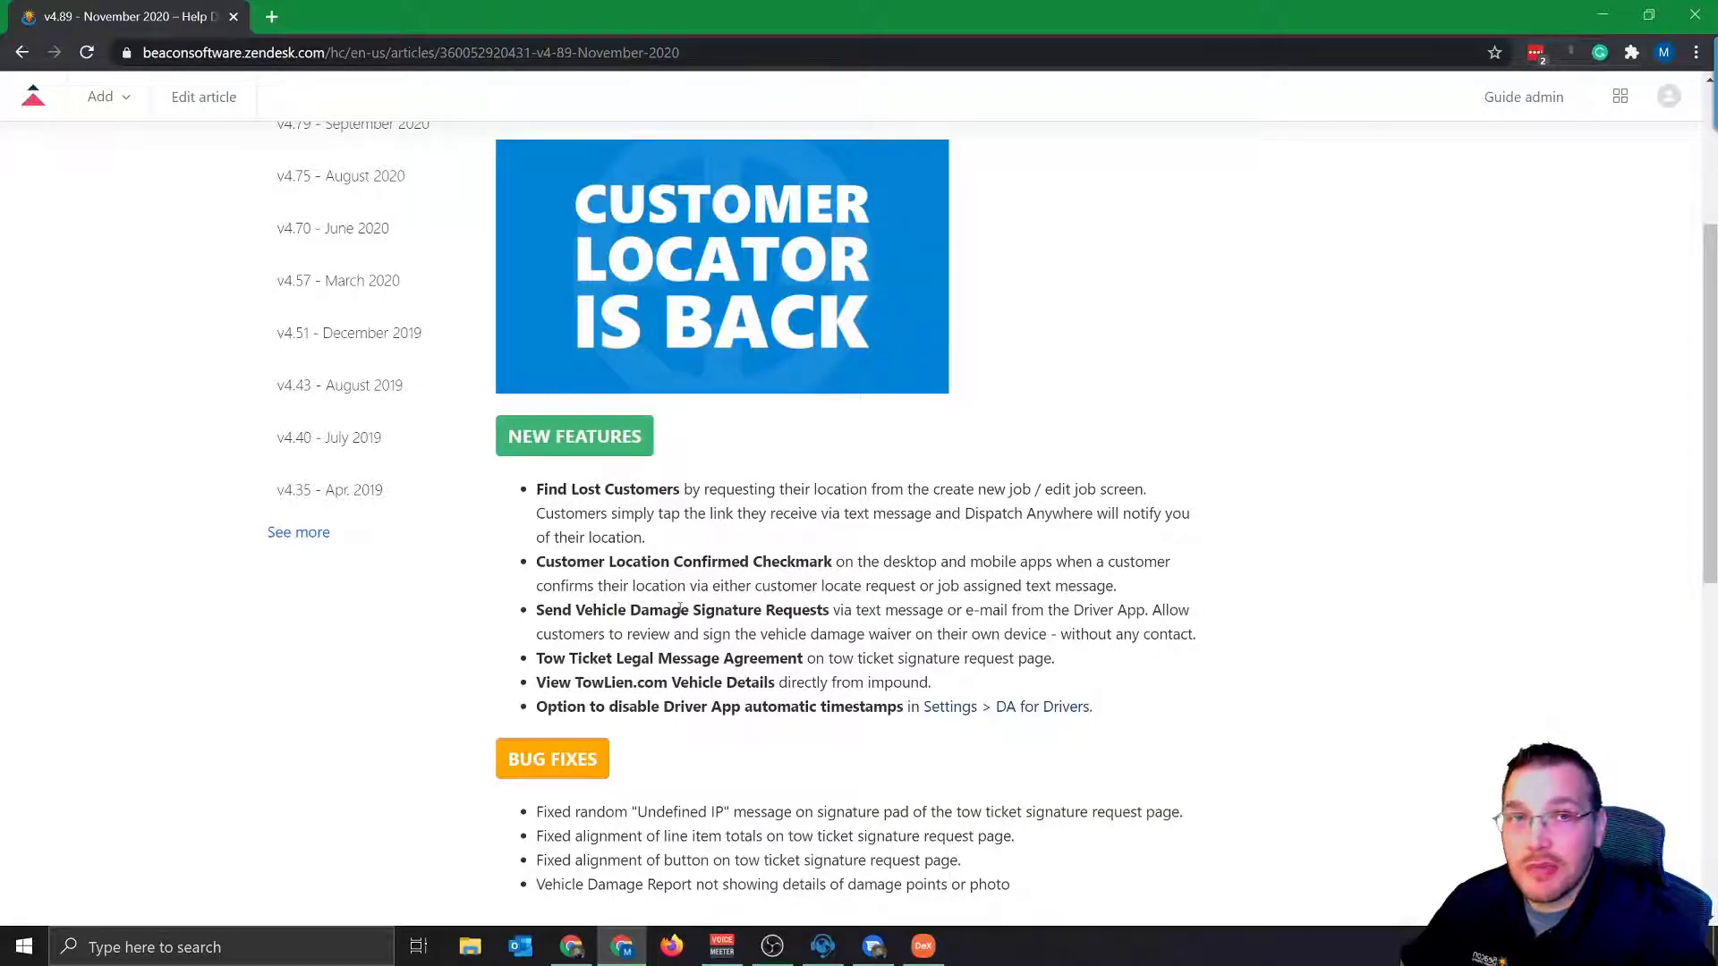
Launch the D.A. Driver app on the phone's DeX desktop showing job #11924's details
click(921, 945)
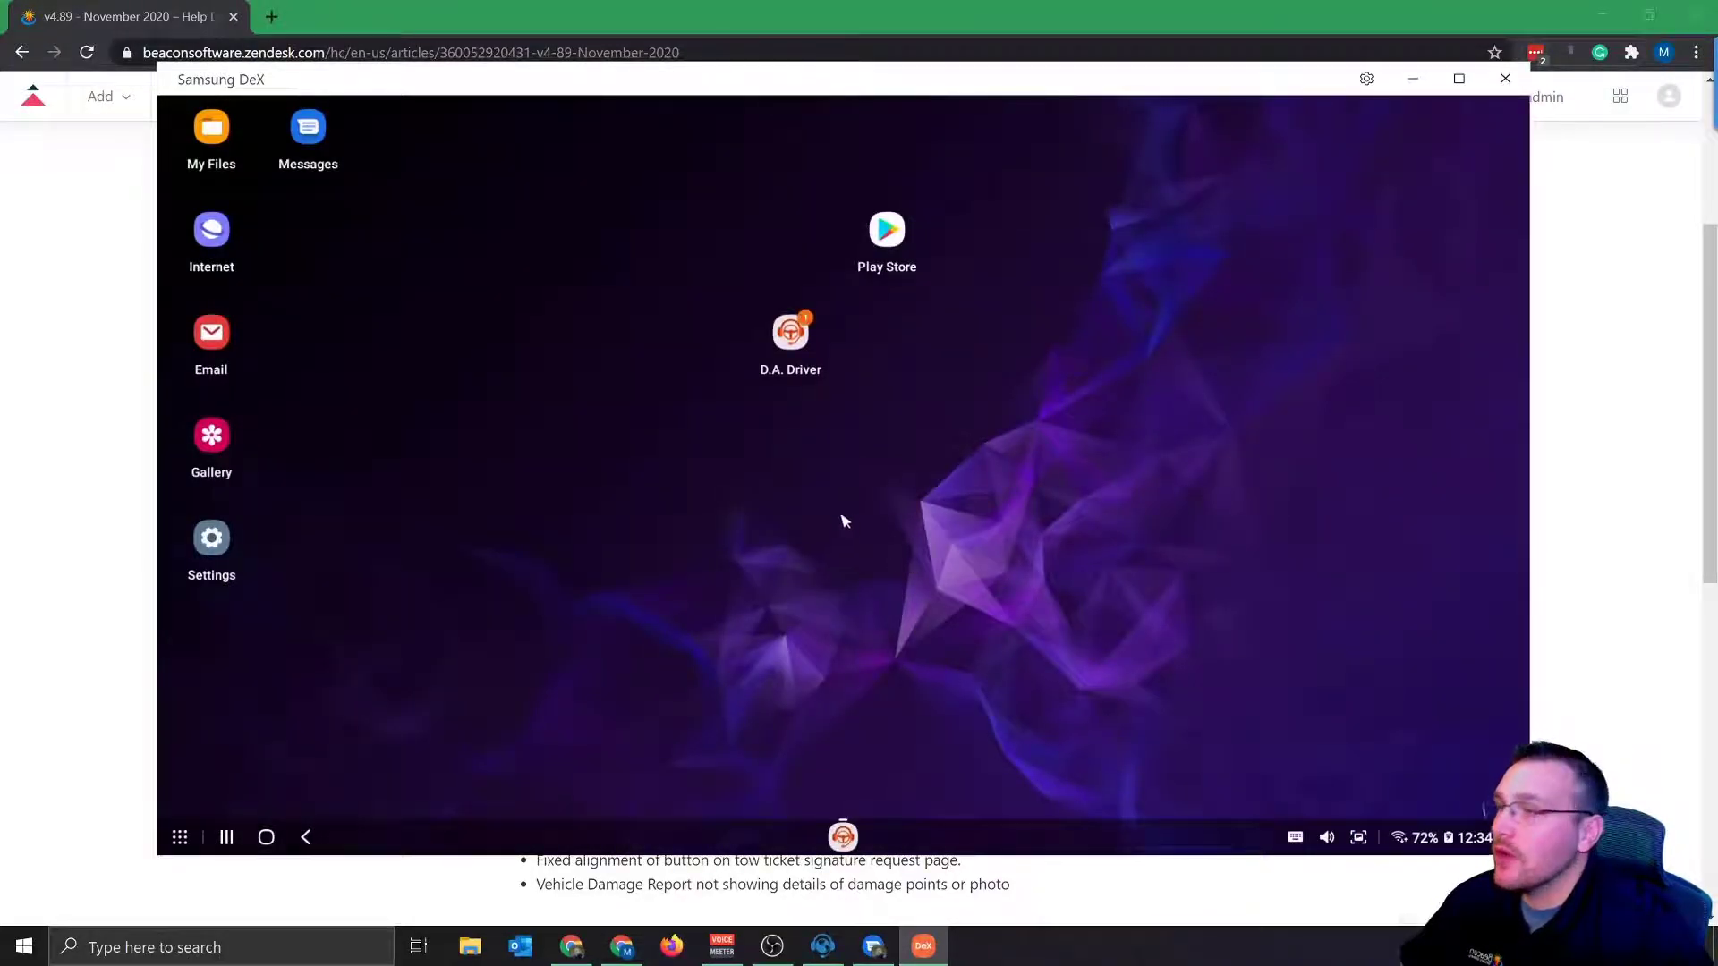
click(779, 352)
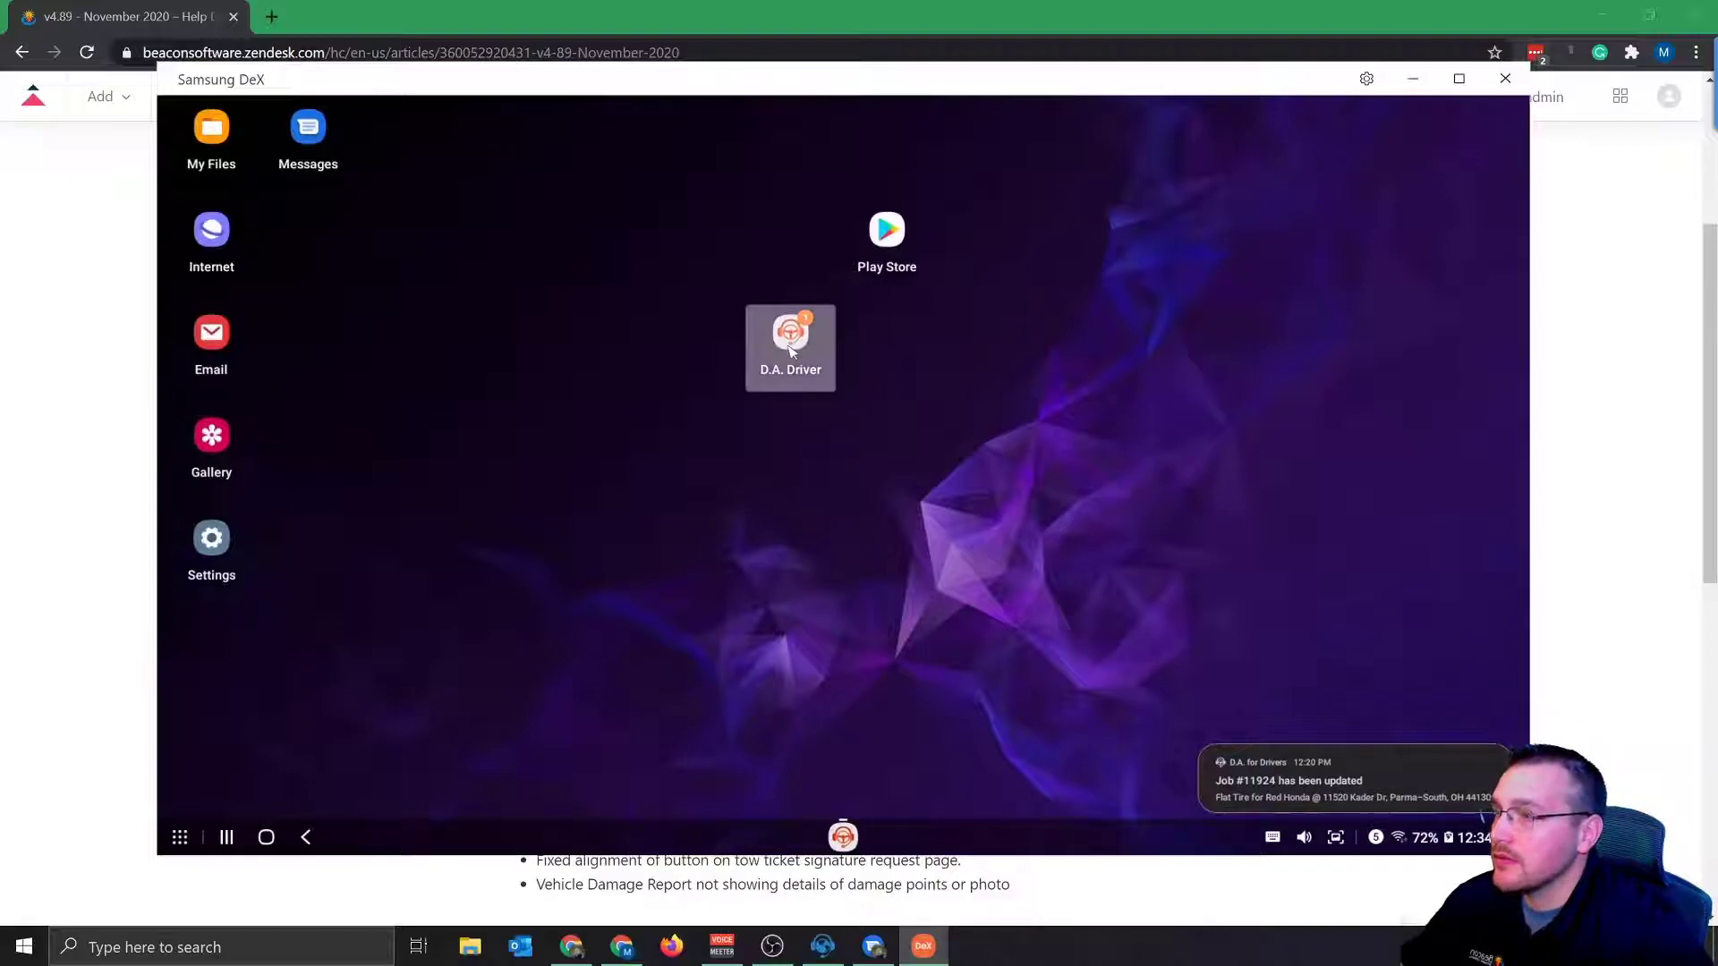
double_click(789, 346)
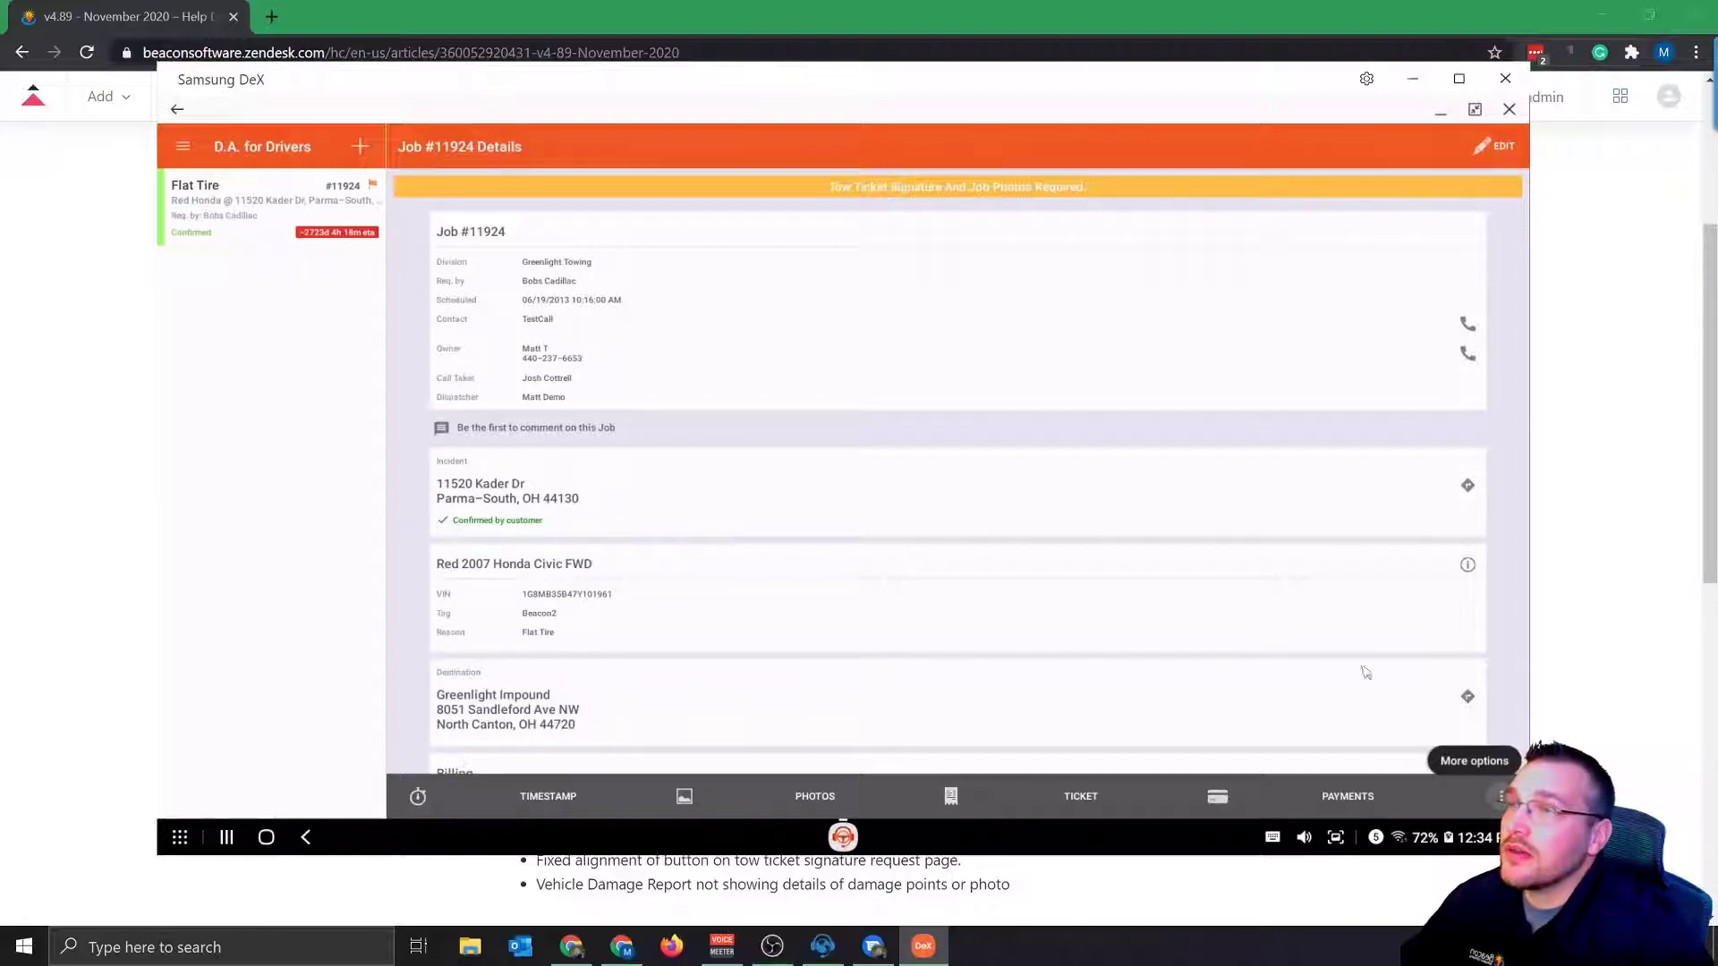
drag(1090, 78, 992, 79)
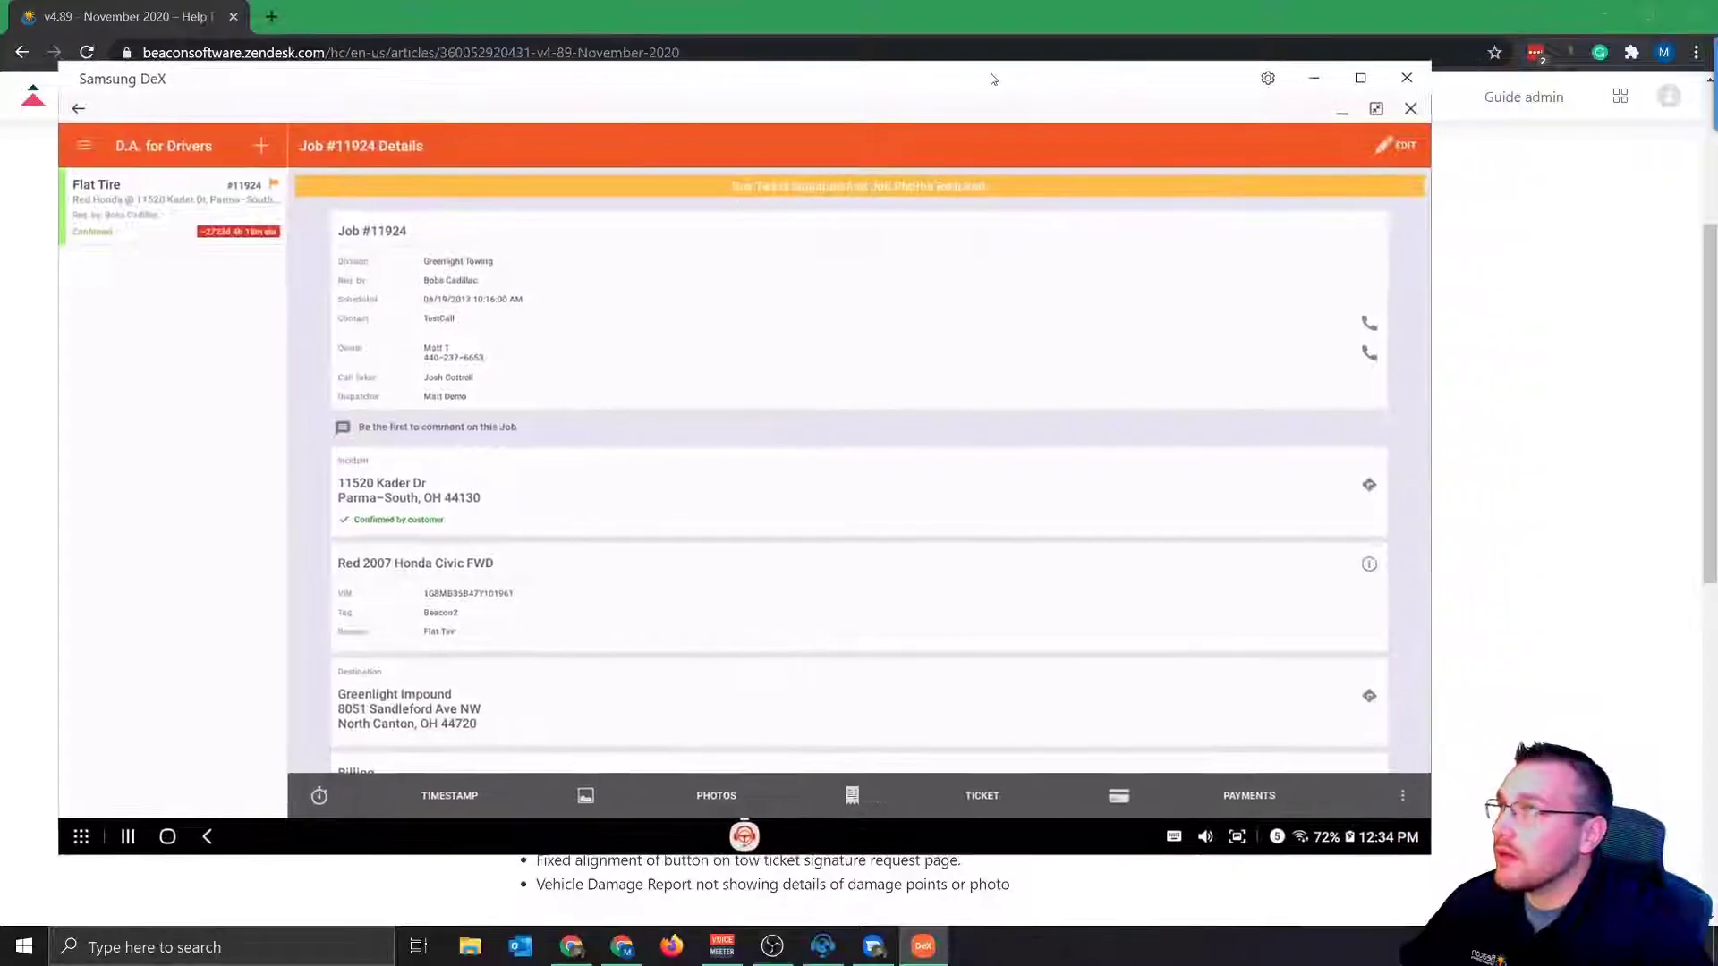
Show job #11924's Vehicle Damage overview from the more-actions menu
click(1405, 797)
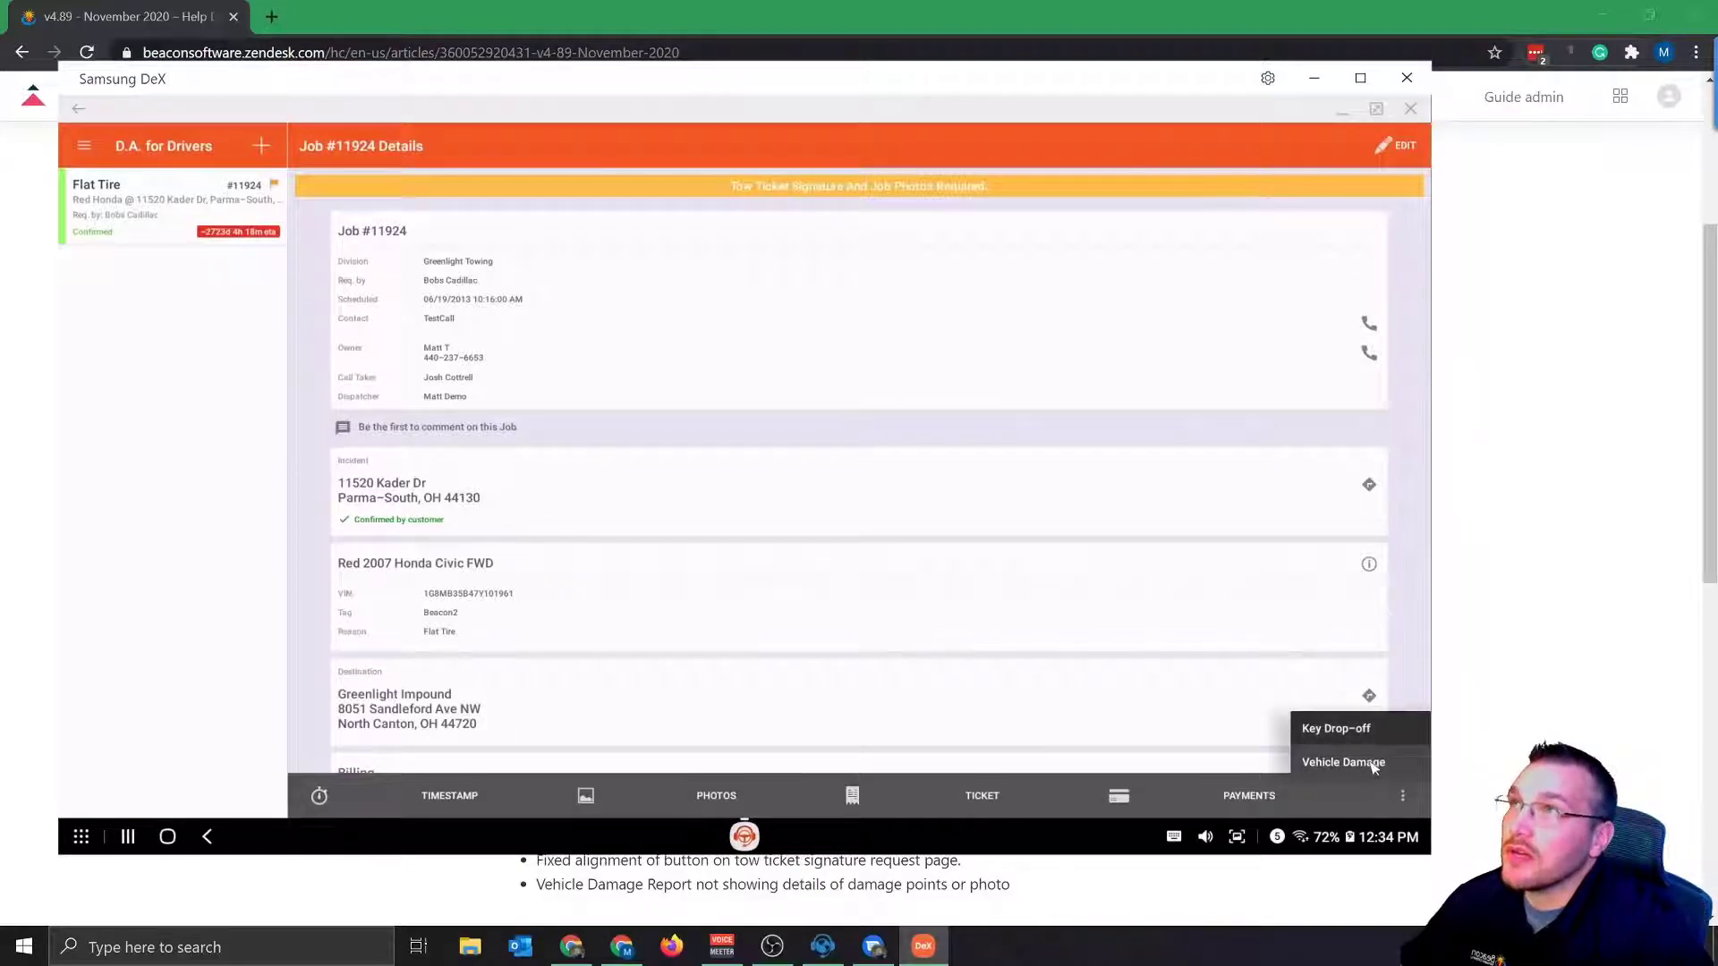
click(1344, 763)
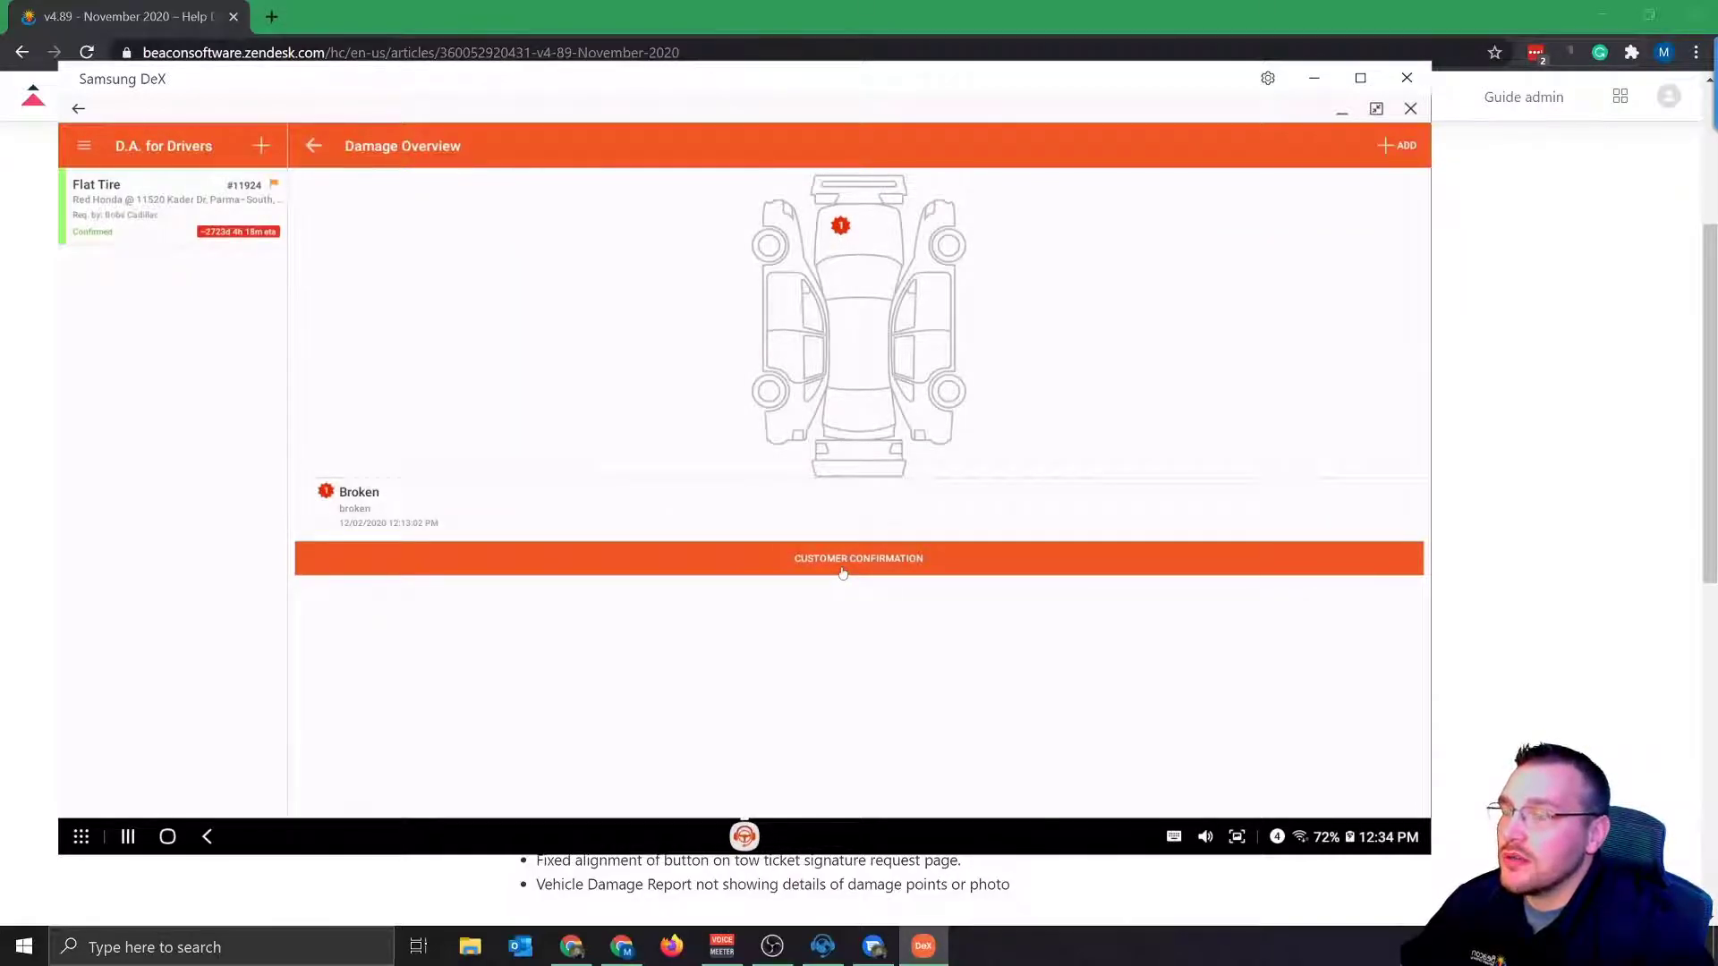
Start a remote damage signature request, untick email and contact phone, then return to job details
click(843, 564)
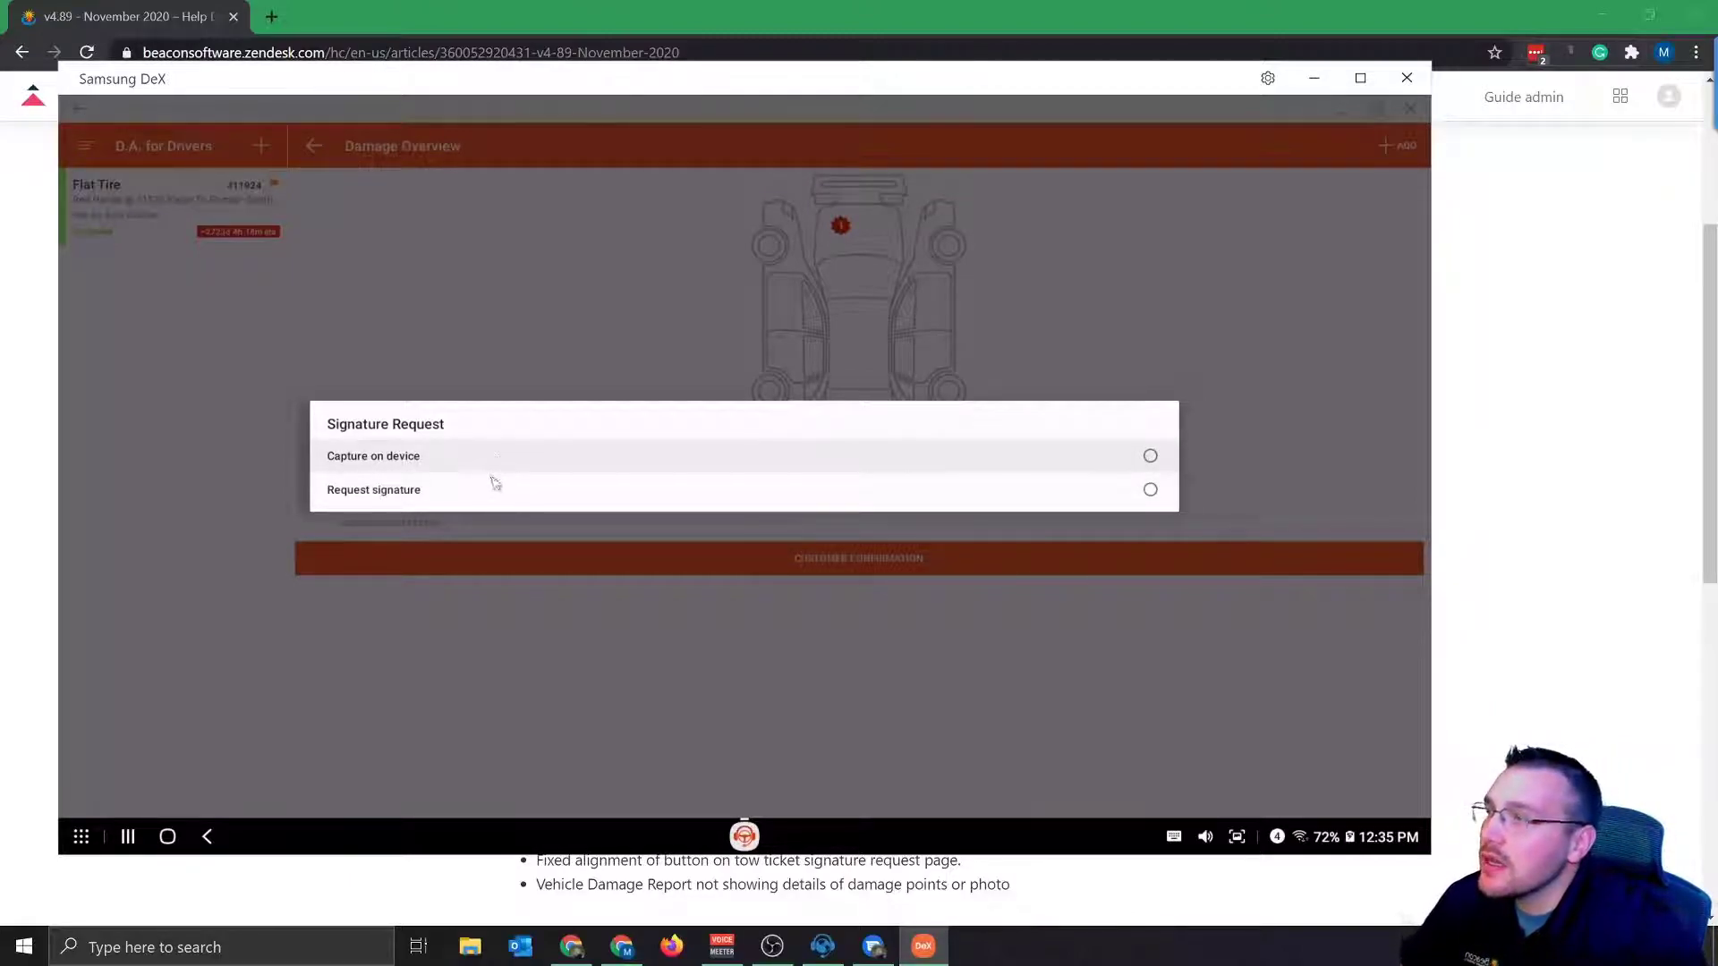
click(494, 491)
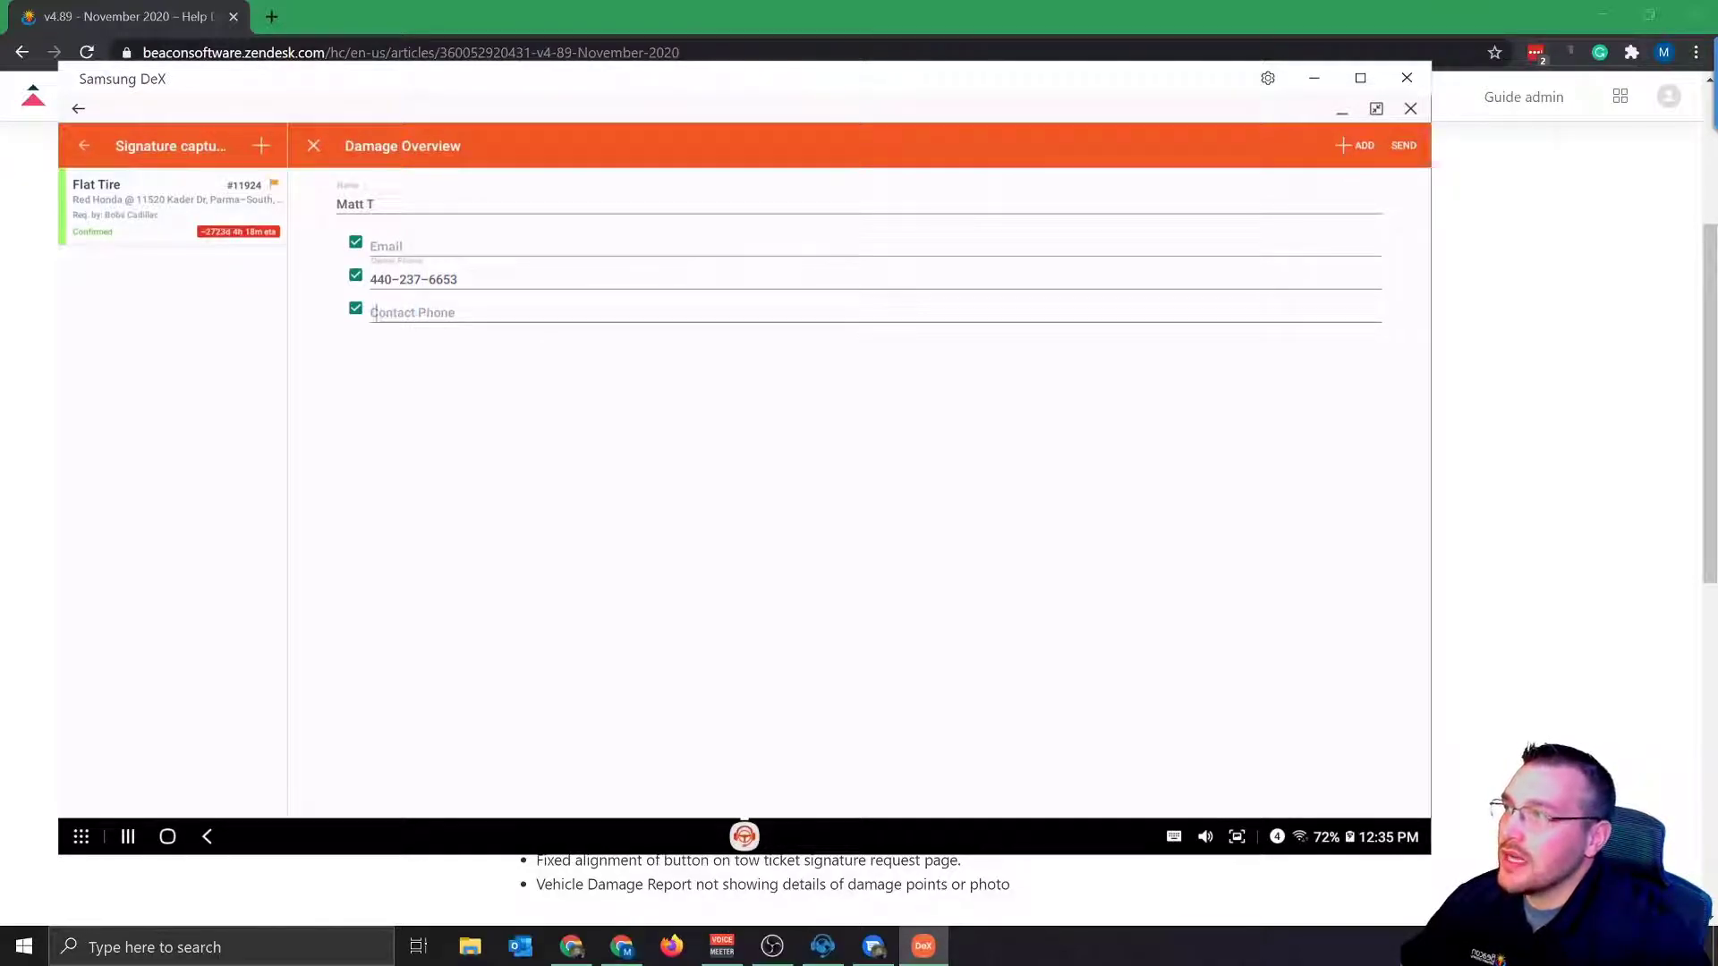
click(356, 244)
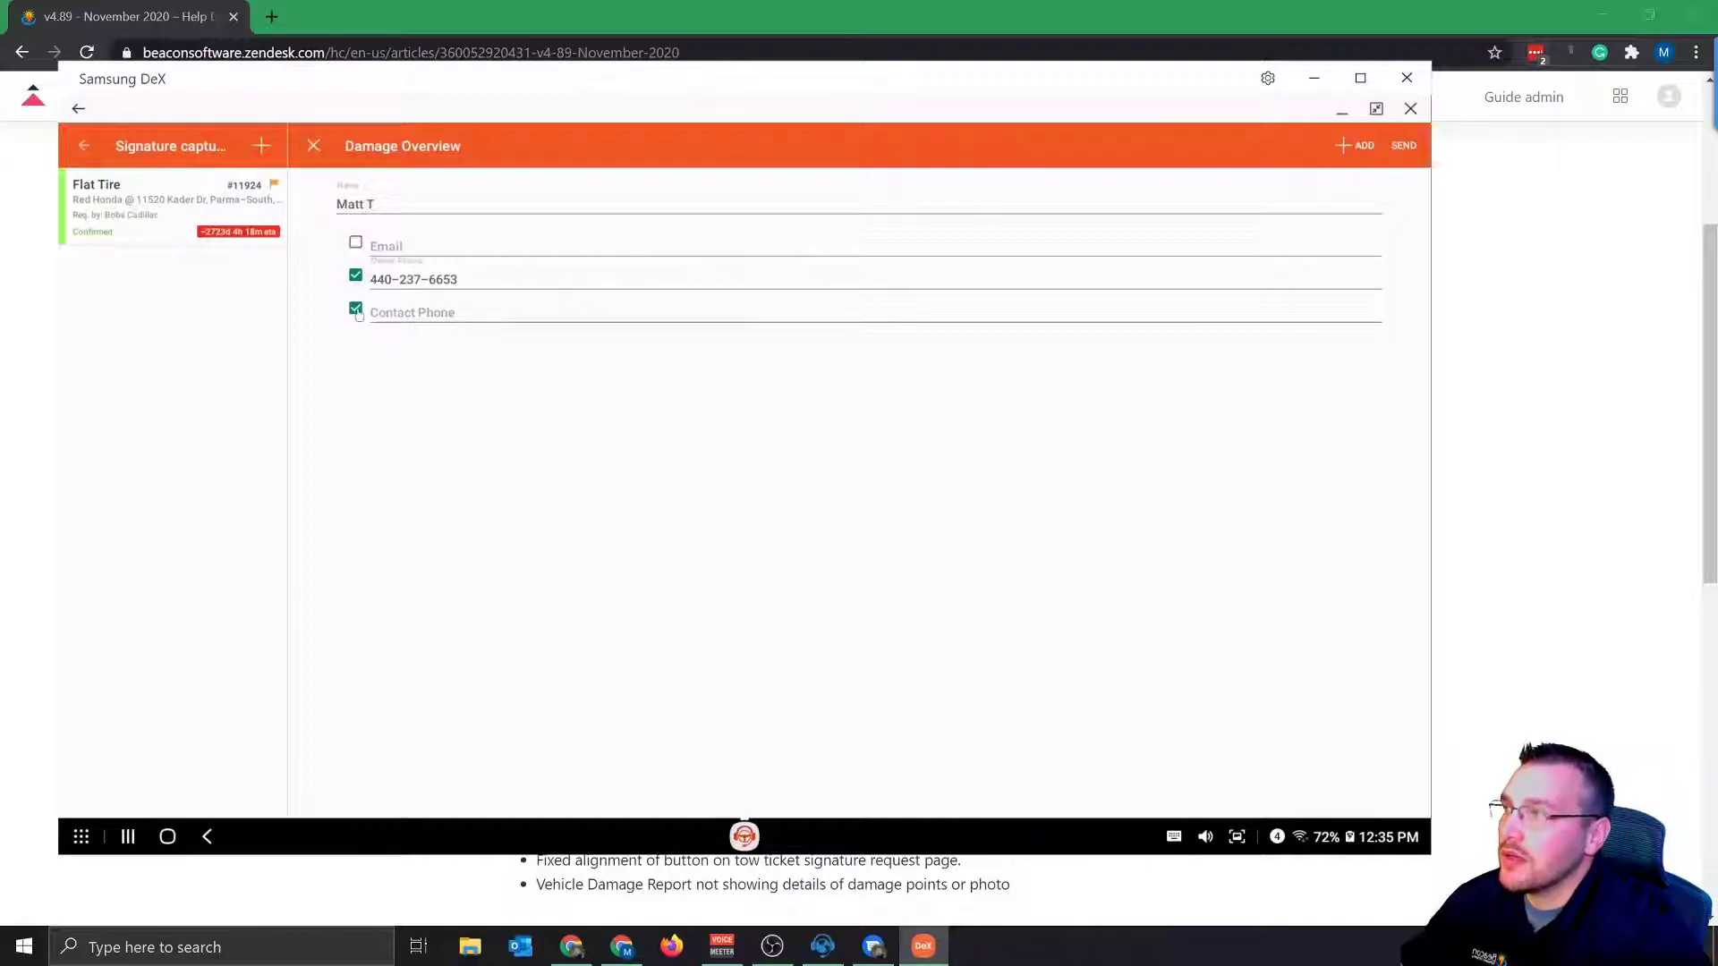
click(356, 310)
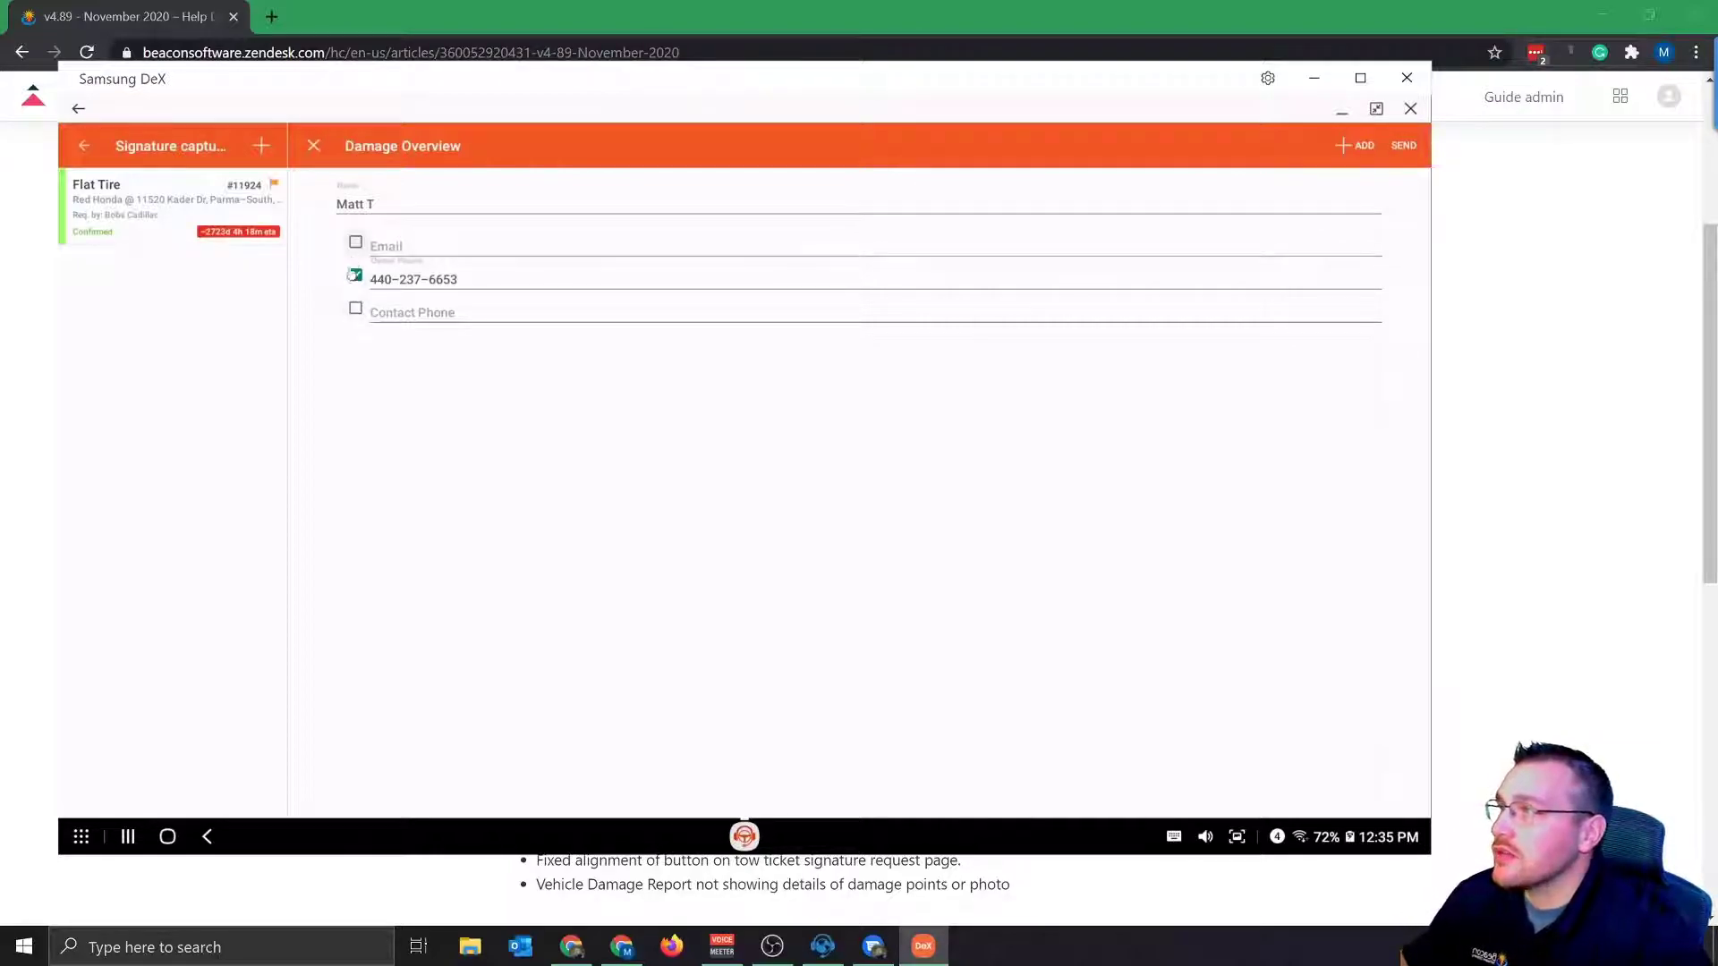
click(313, 147)
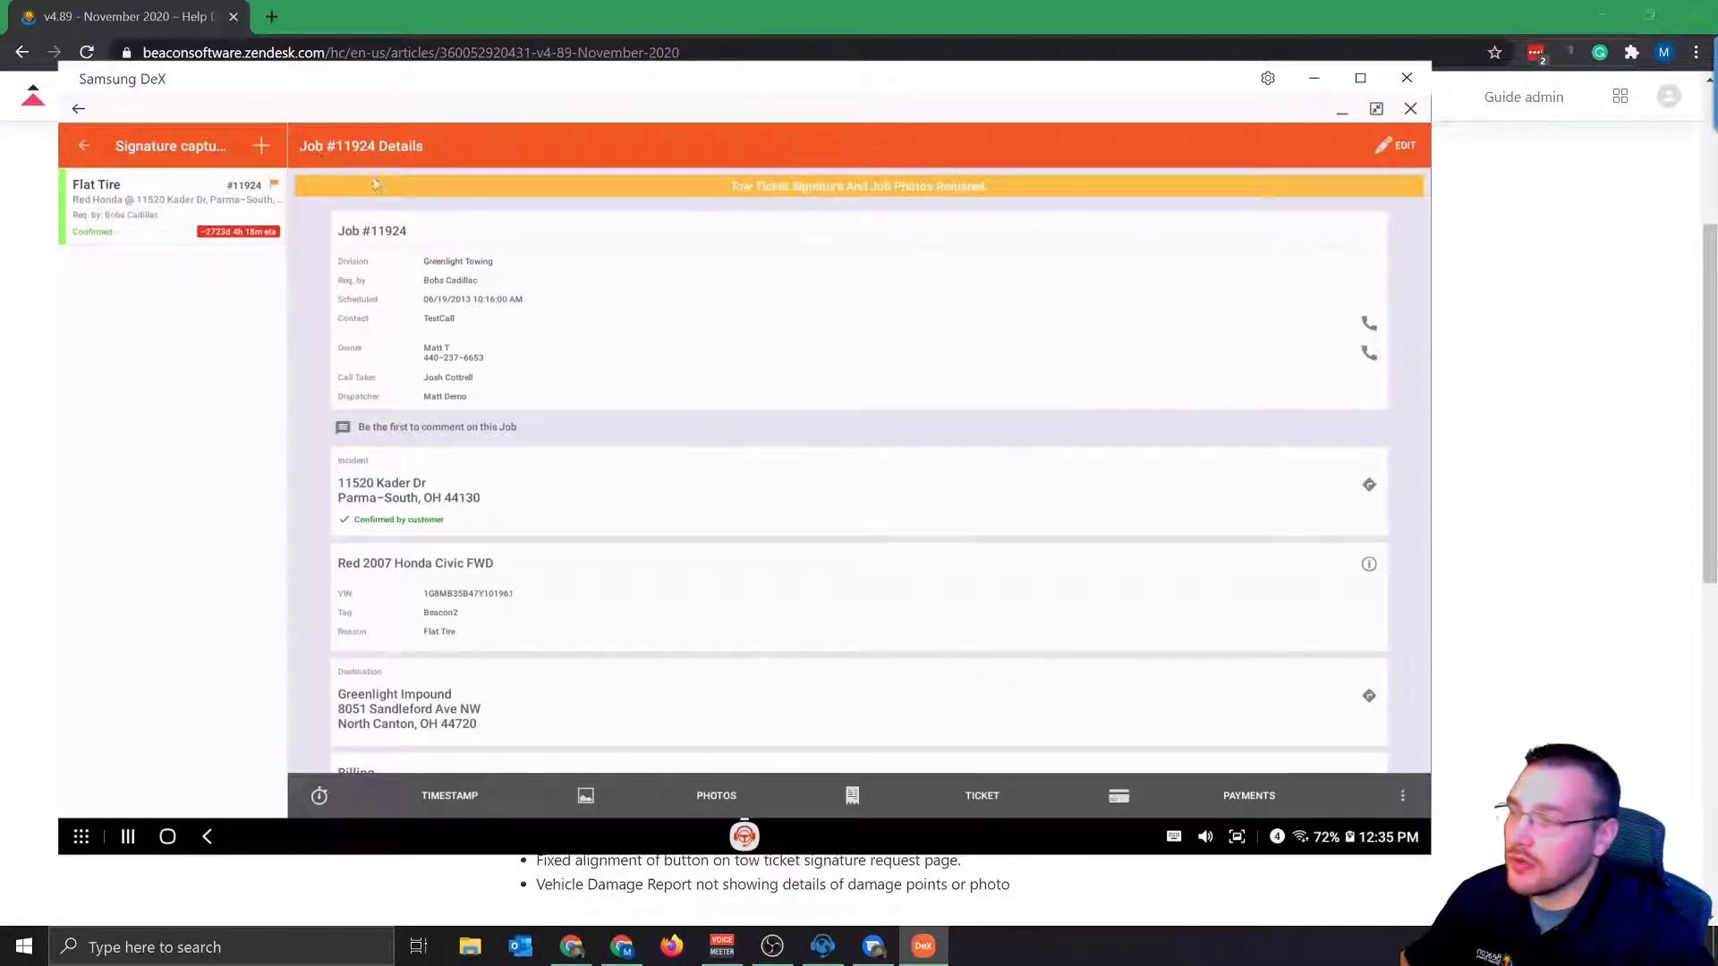
click(1328, 85)
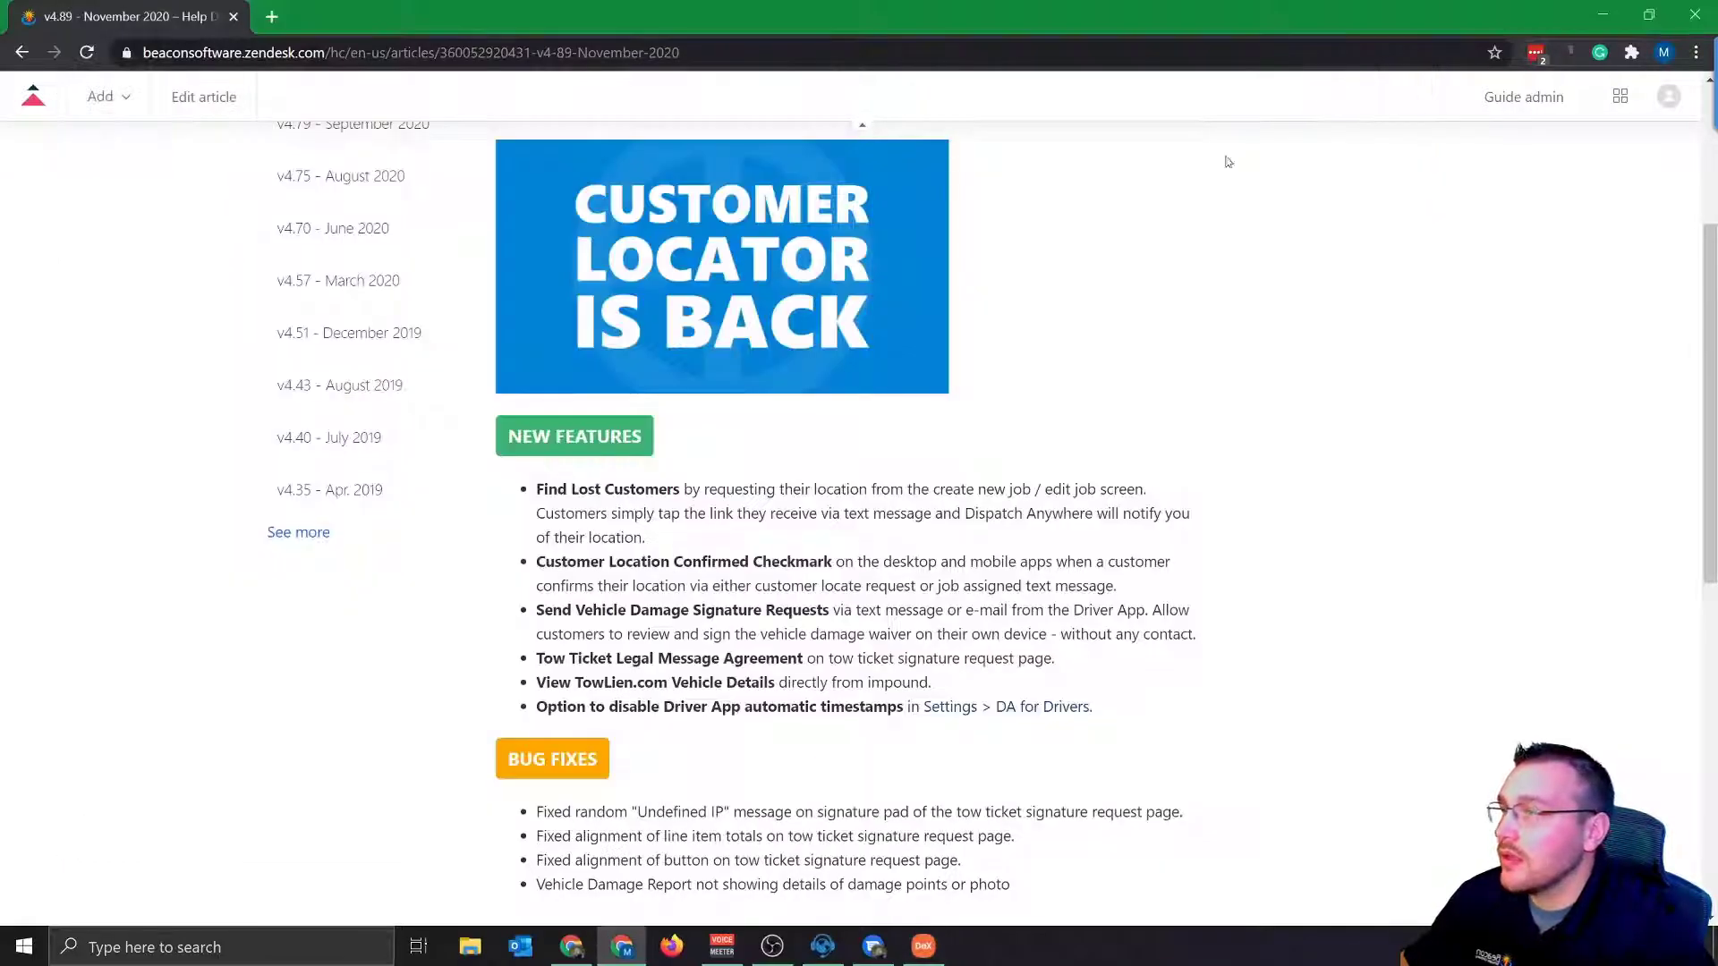
scroll(875, 539, down, 1)
scroll(875, 541, down, 1)
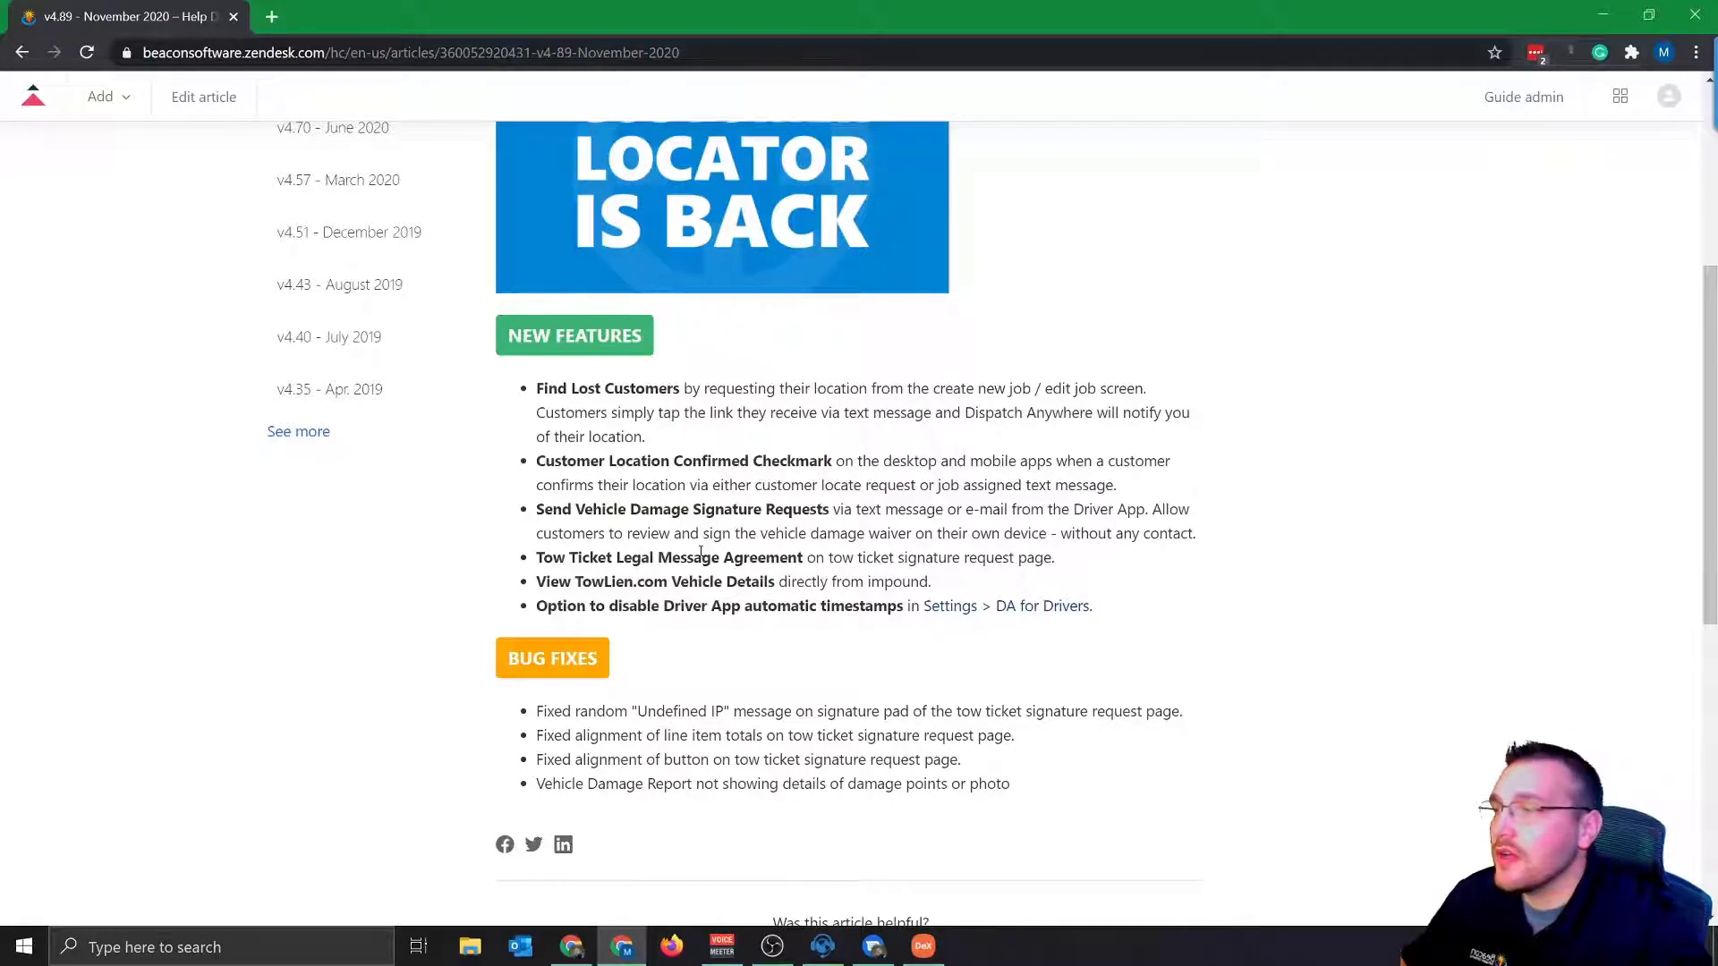
Log in to the Dispatch Anywhere settings site
click(805, 269)
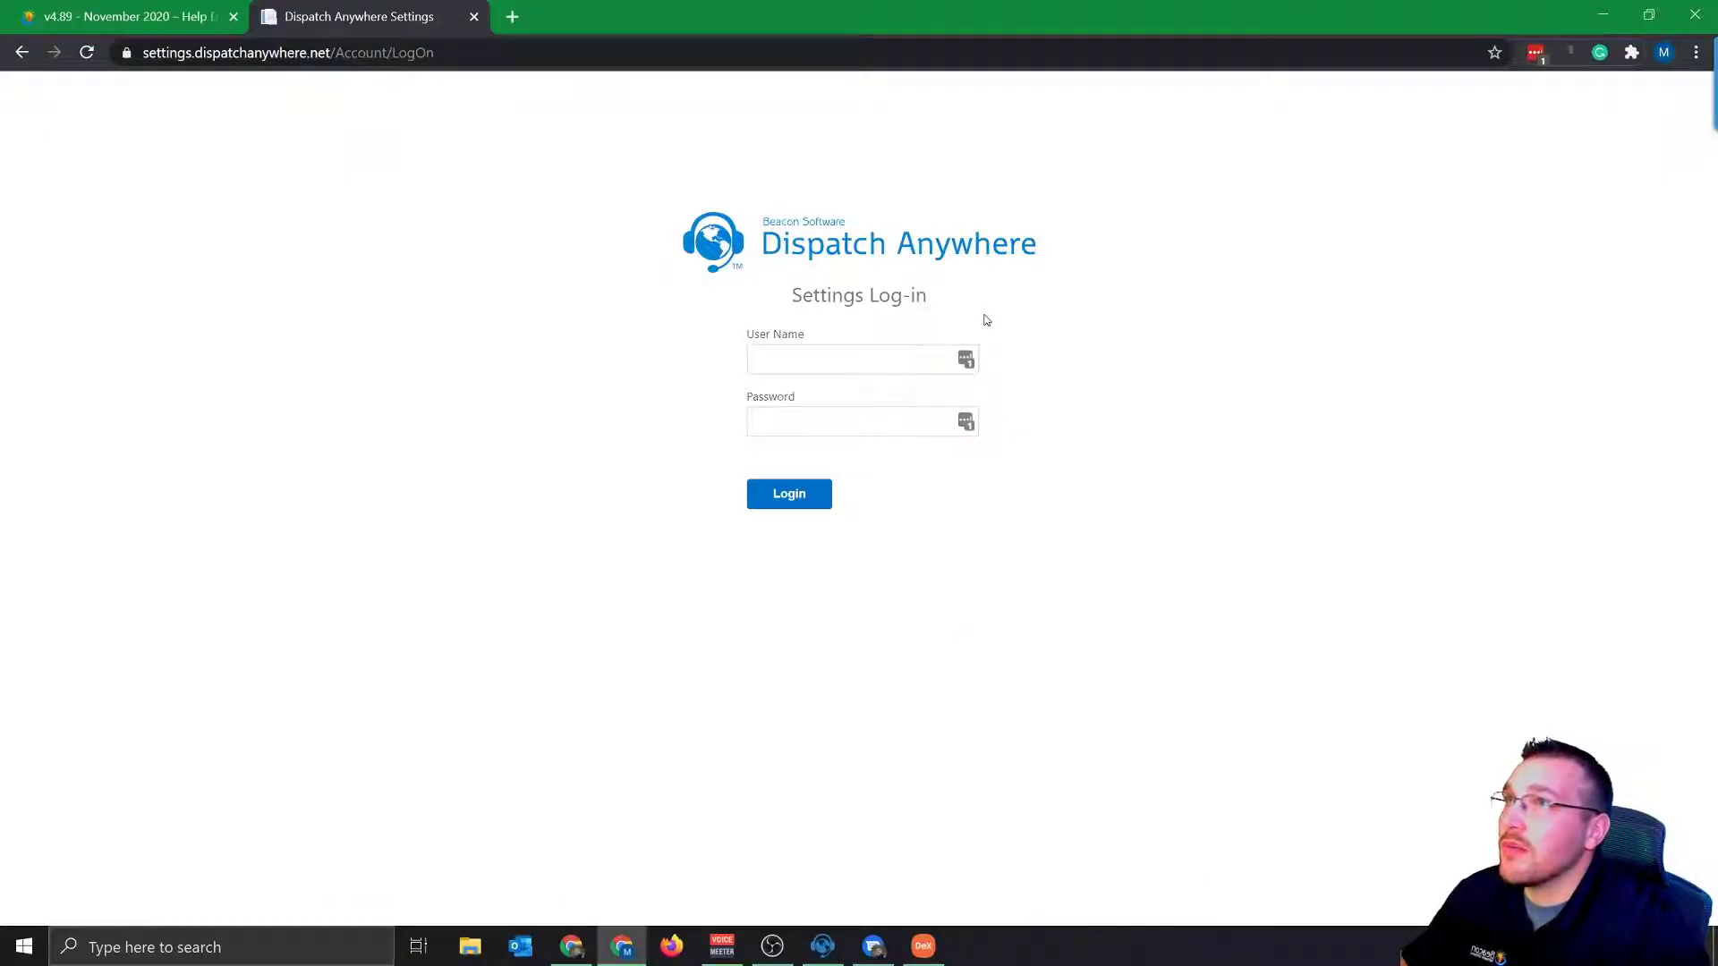
click(850, 360)
text(11903)
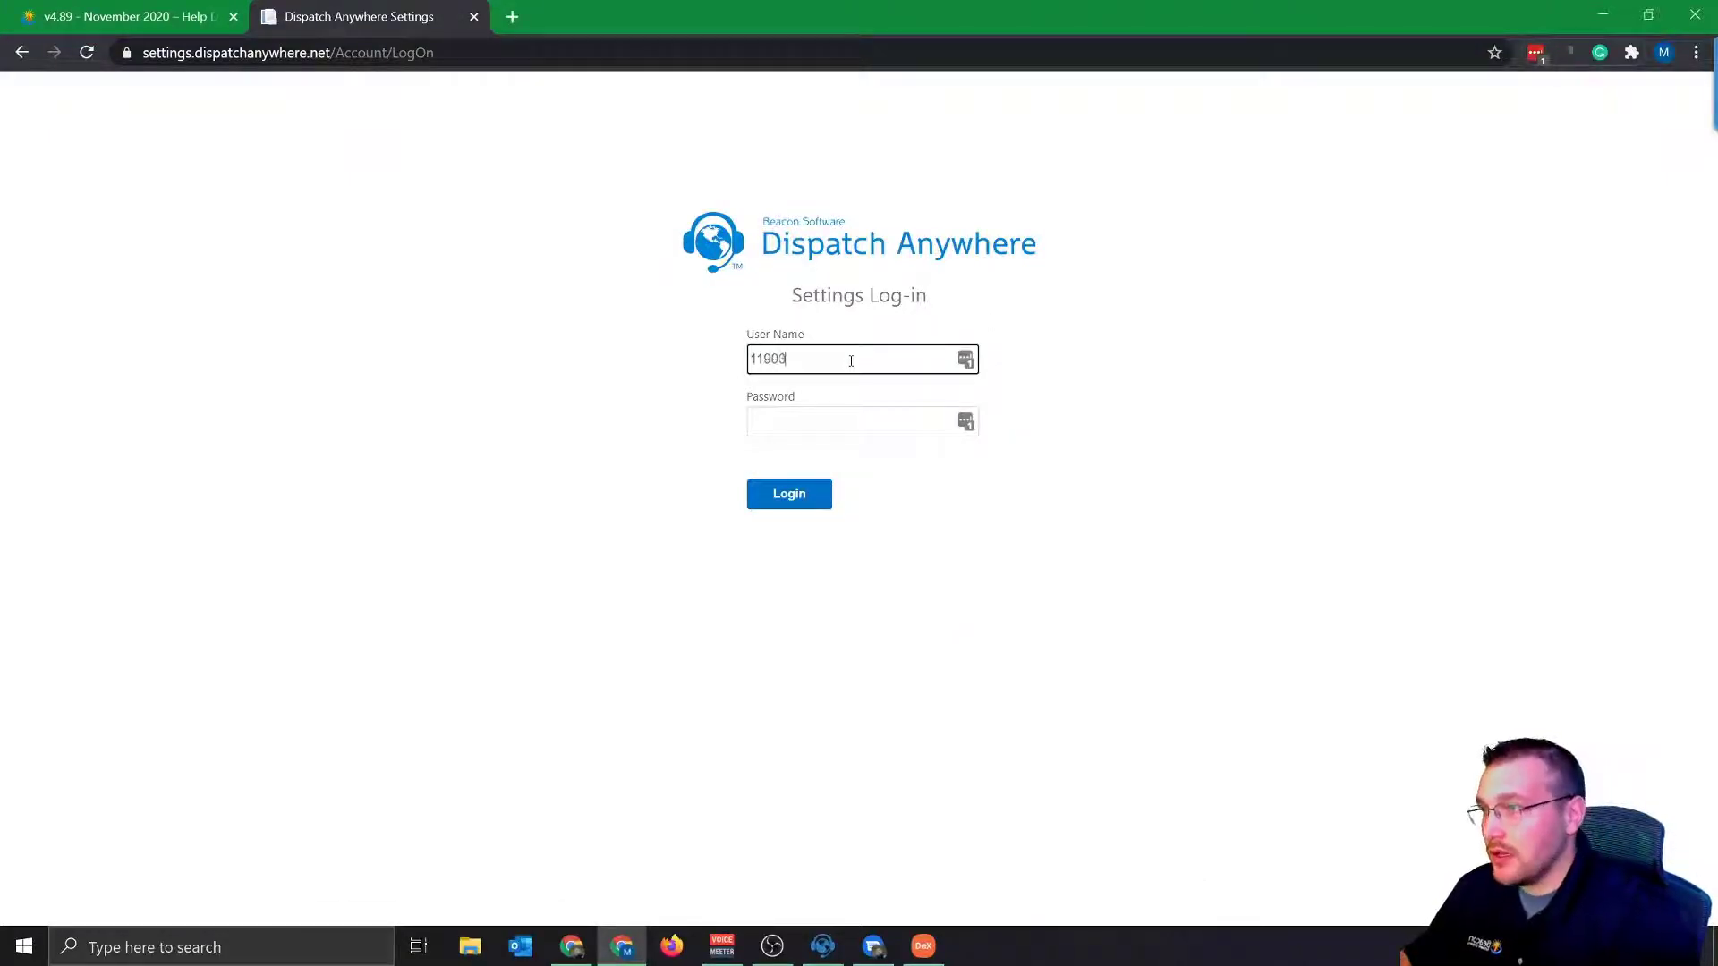
key(Tab)
text(****)
key(Return)
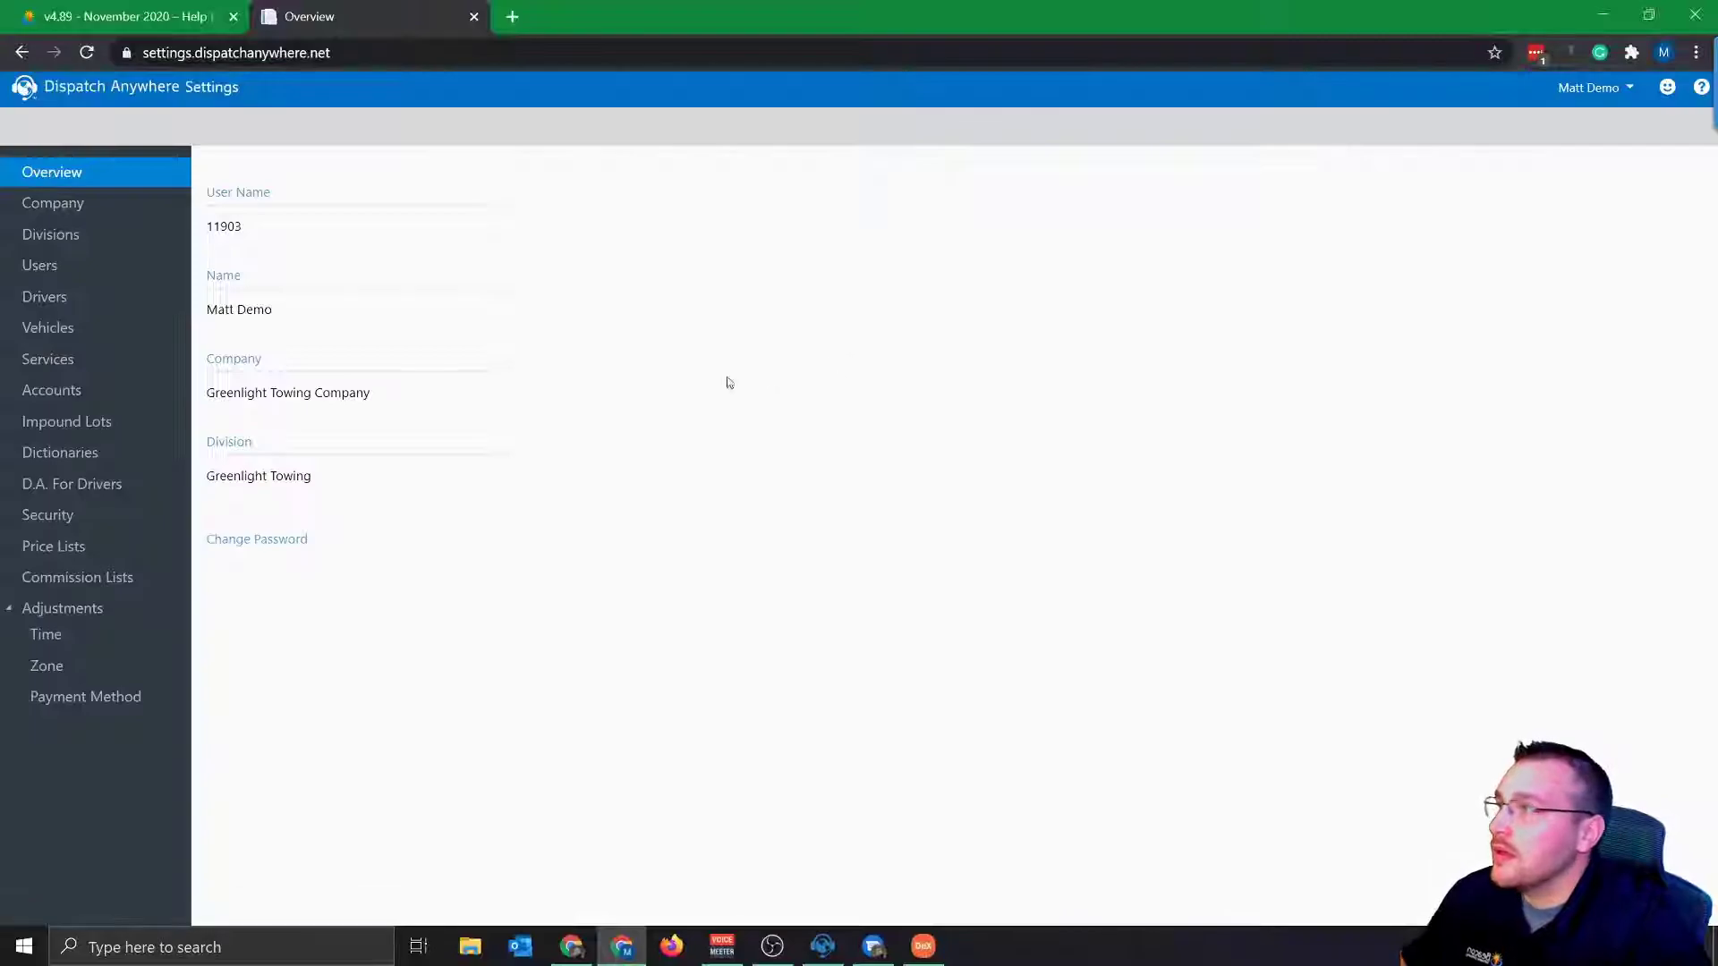
Review the Arizona Trucking Association account's invoice and Tow Ticket messages, then close settings
click(98, 400)
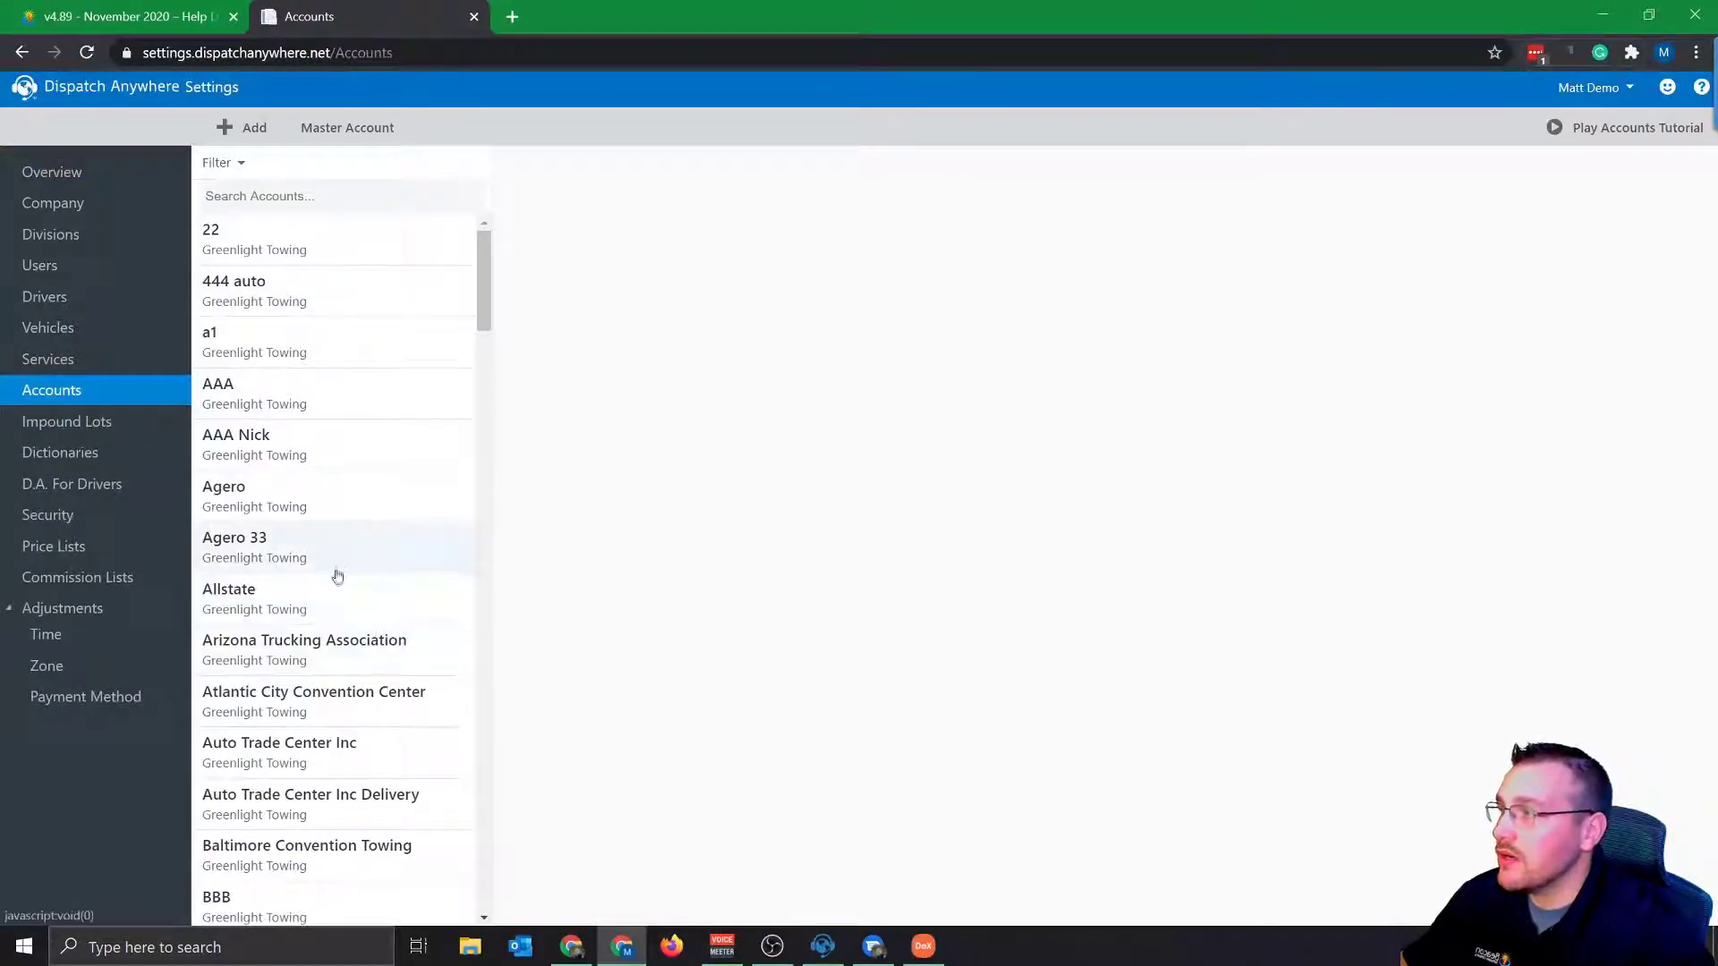
click(326, 648)
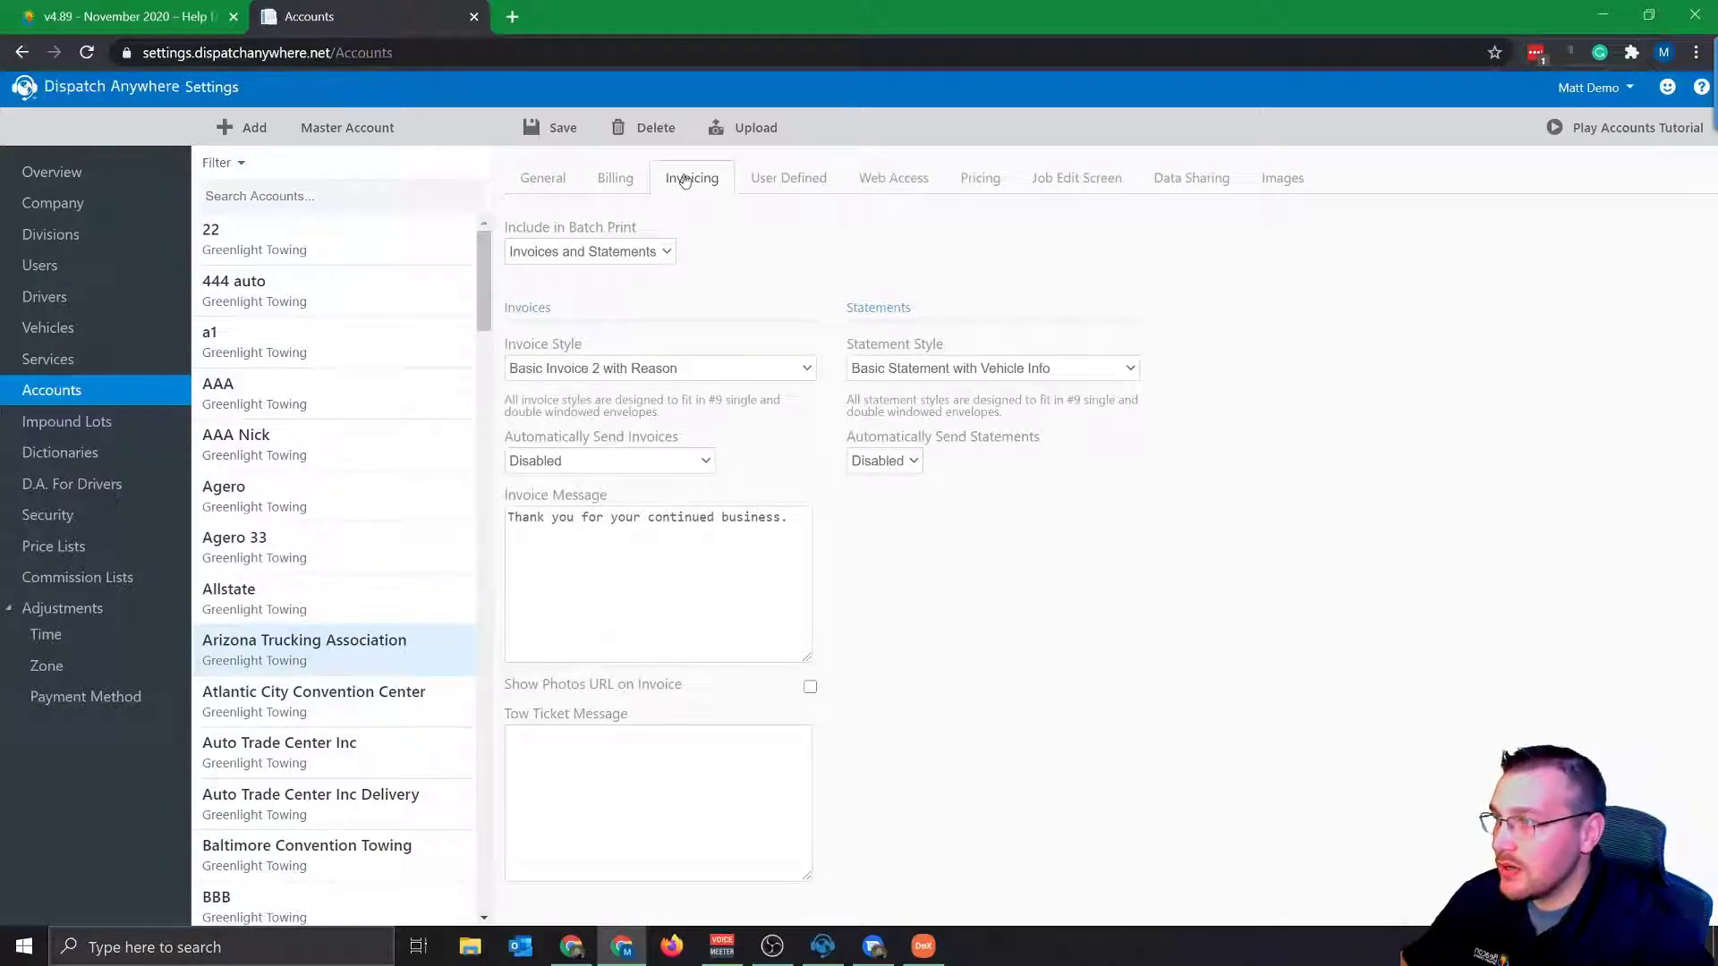
click(618, 524)
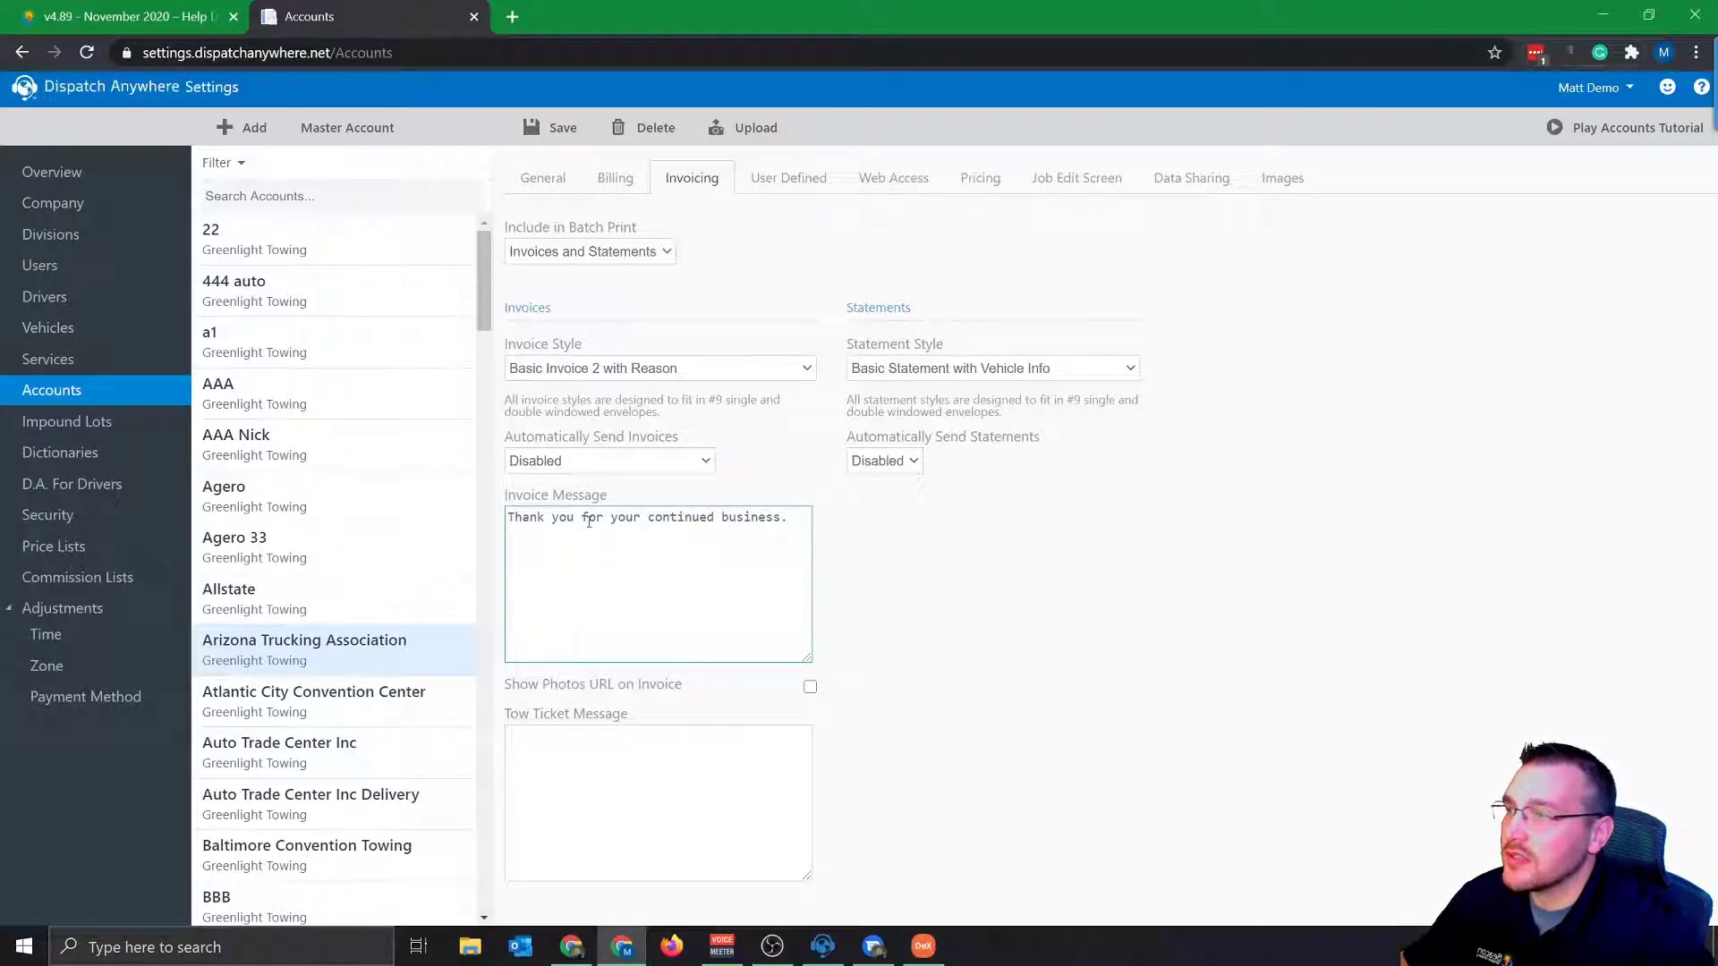
click(567, 780)
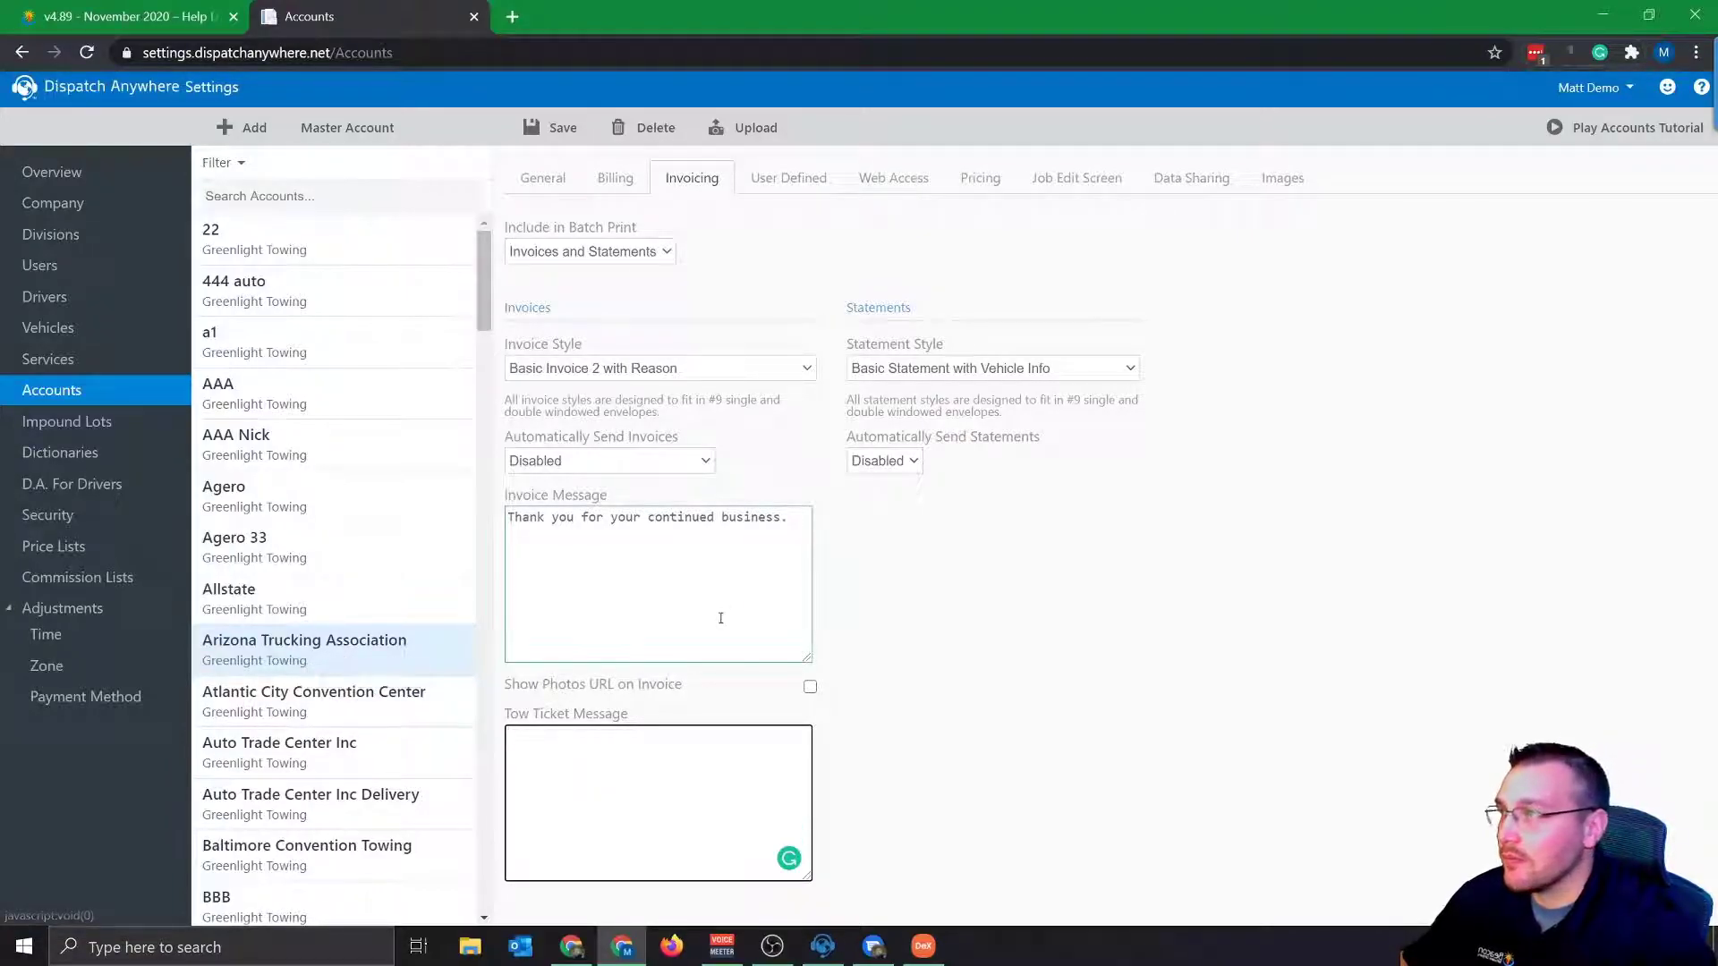
click(474, 16)
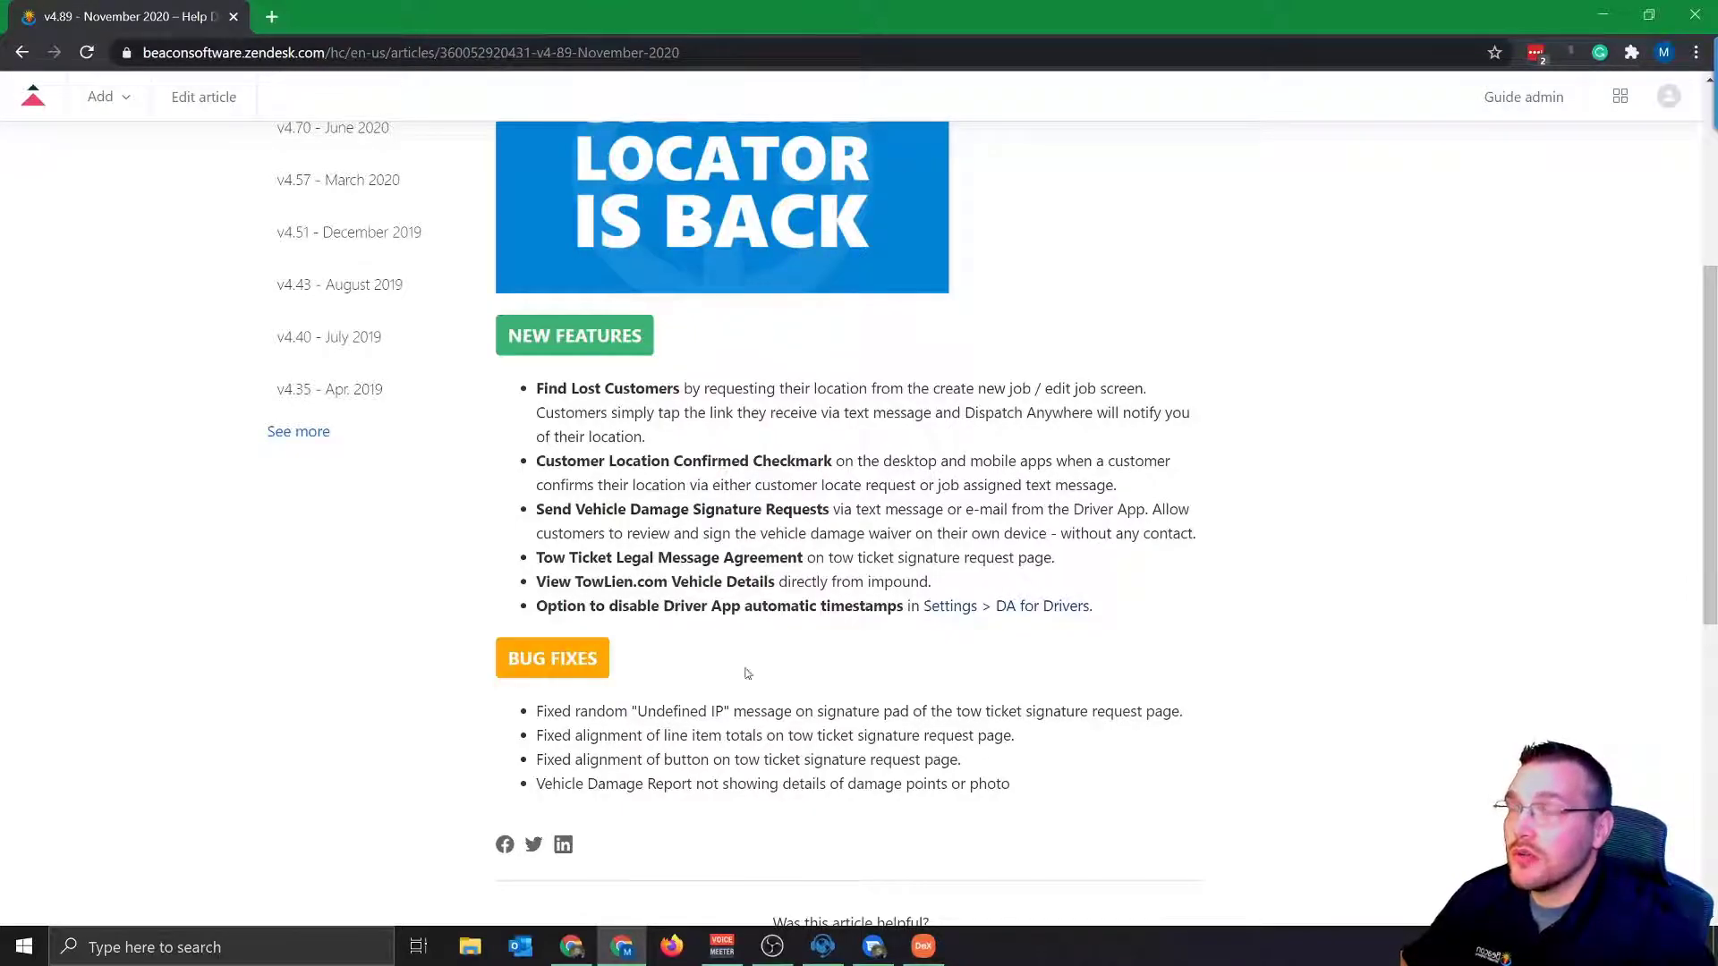
Close job #11924 and list vehicles across all impound lots from the impound dashboard
click(825, 943)
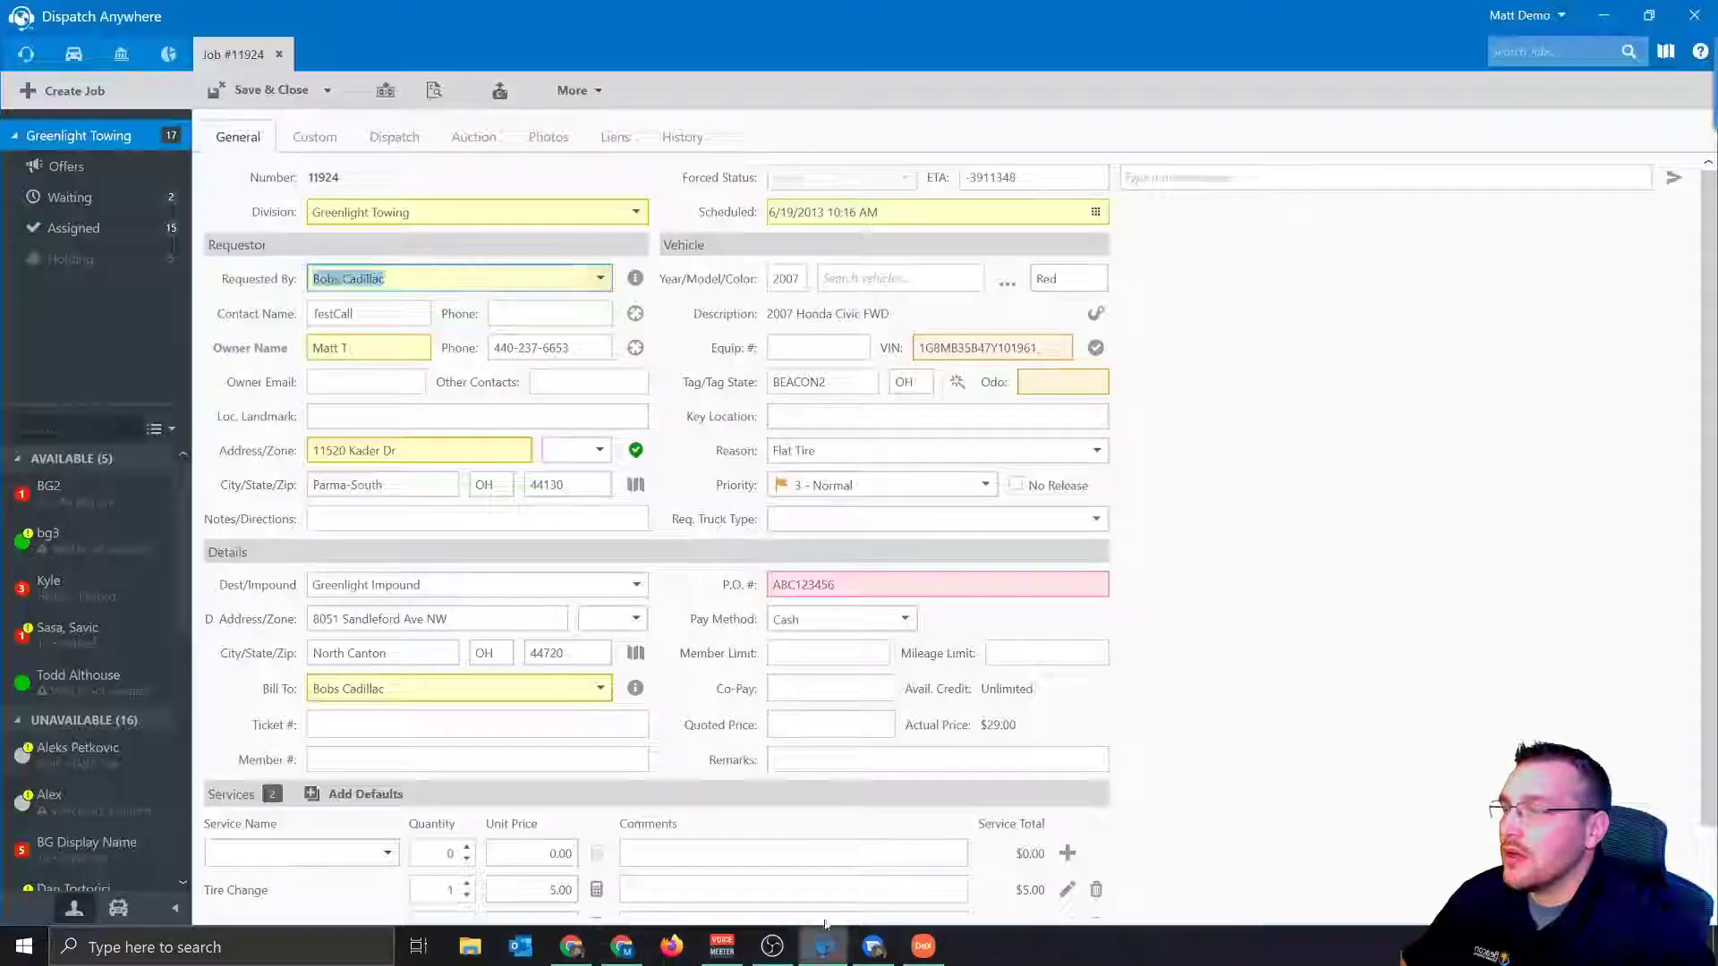
click(278, 55)
click(78, 57)
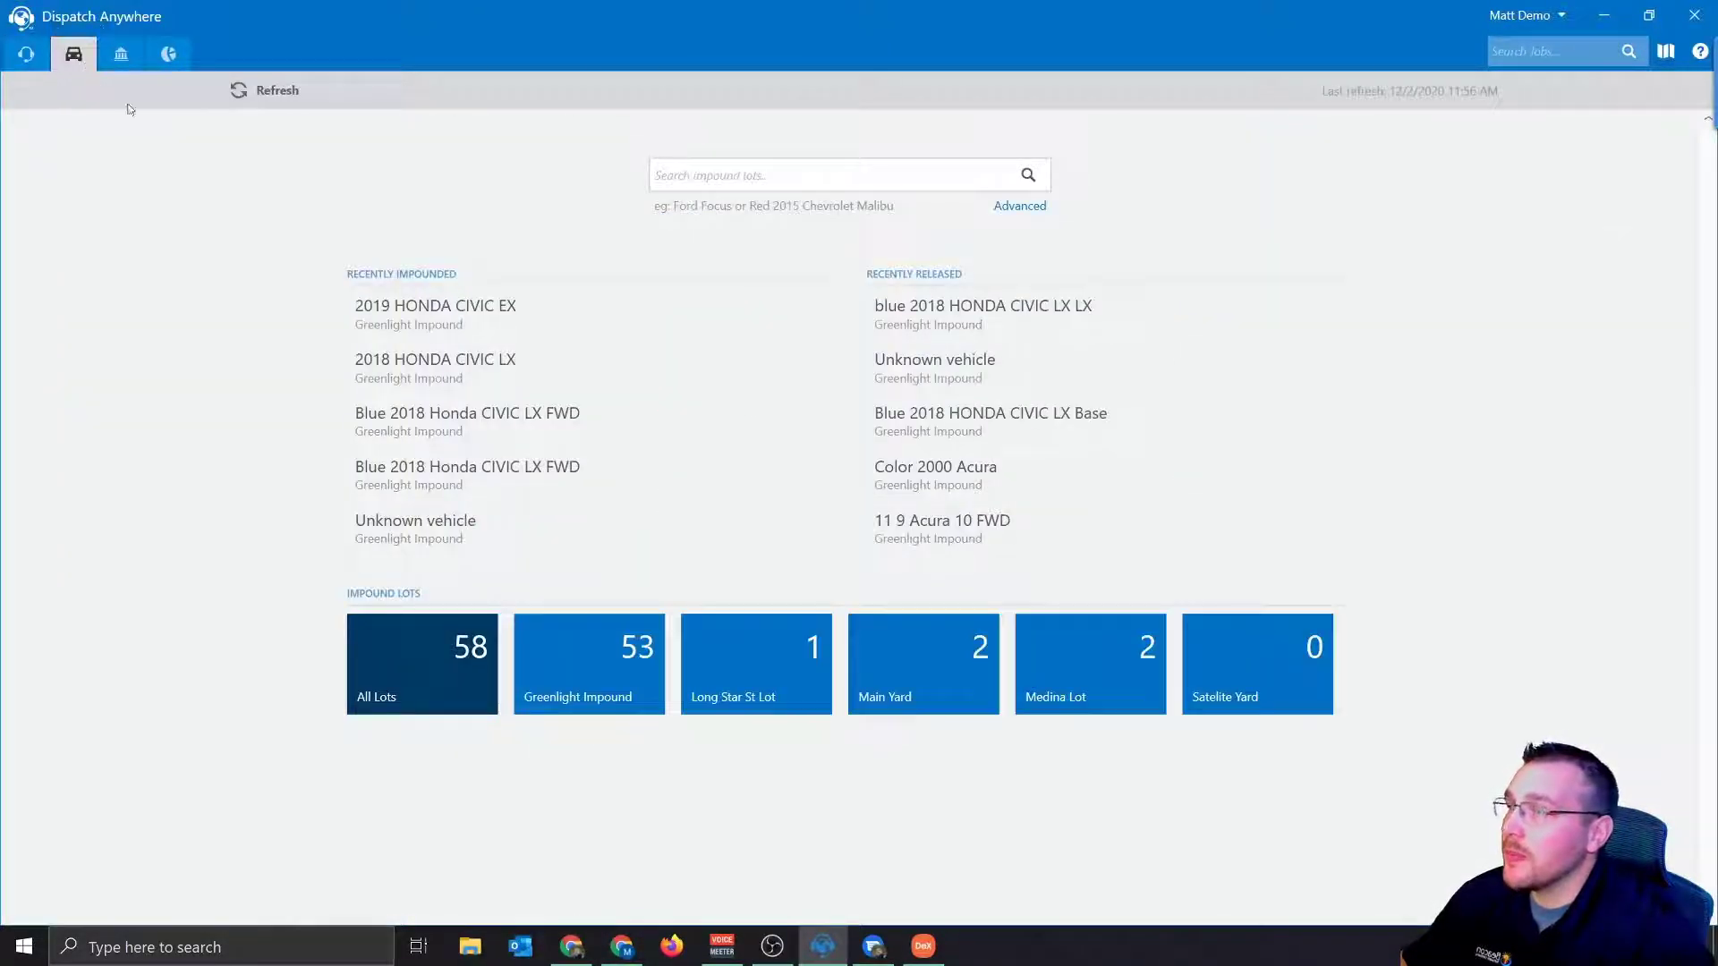
click(411, 642)
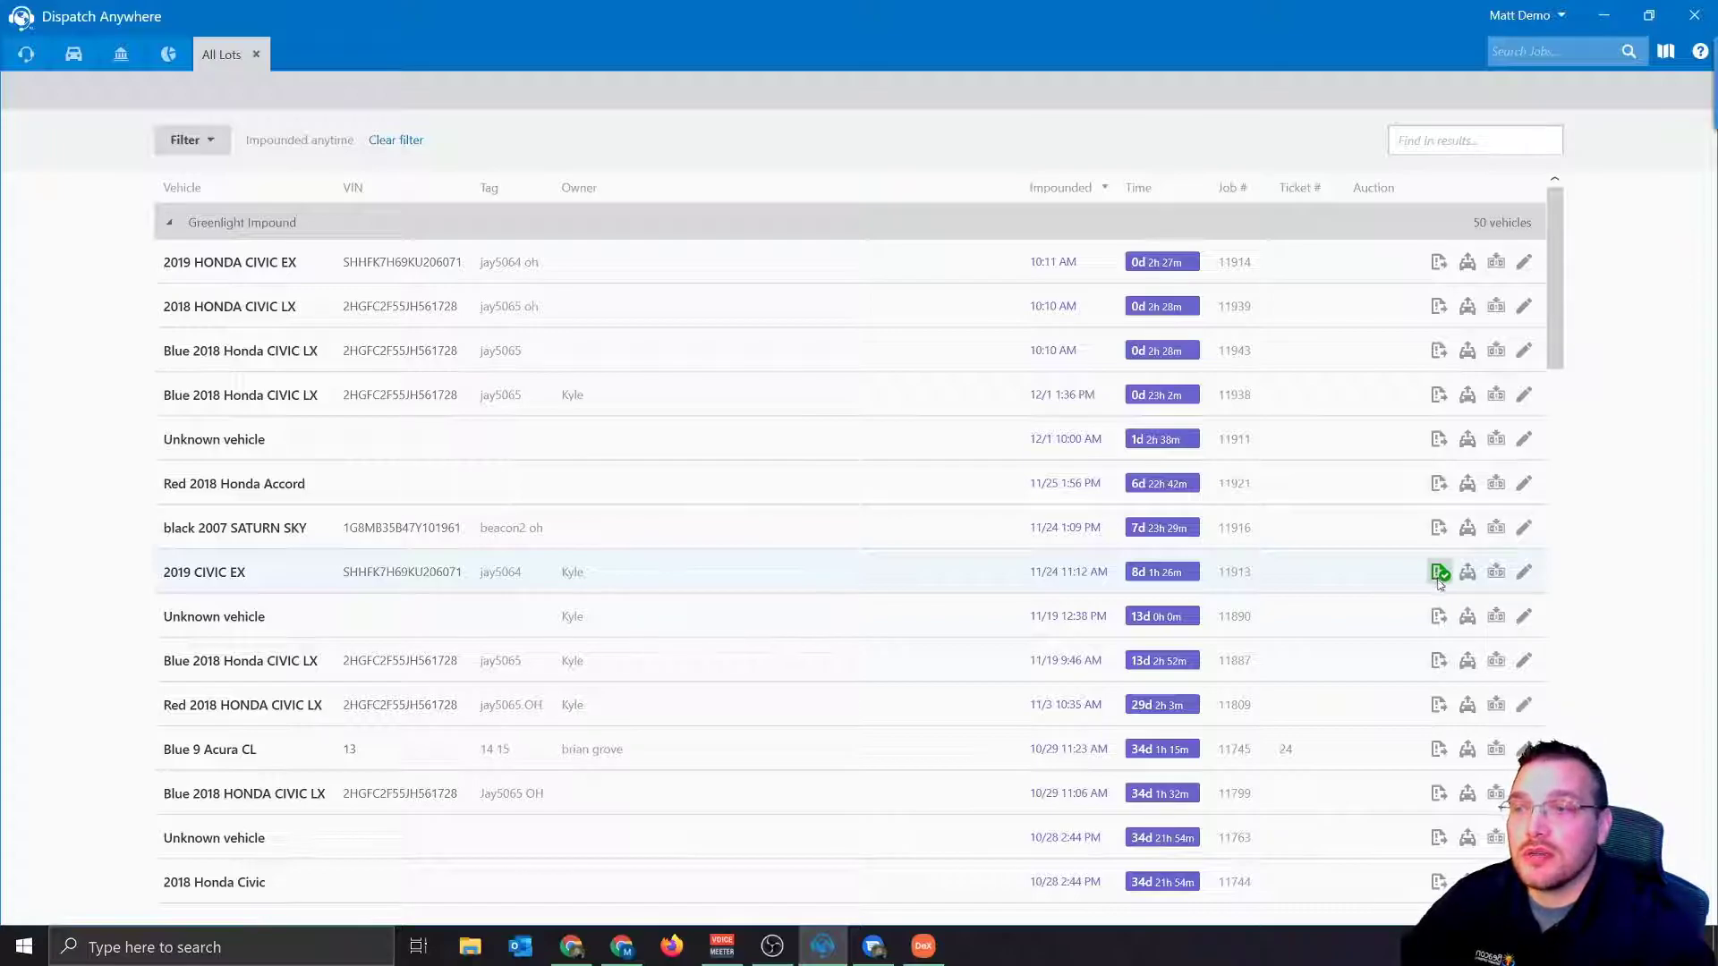
Return to the release notes article from the impound list
click(622, 946)
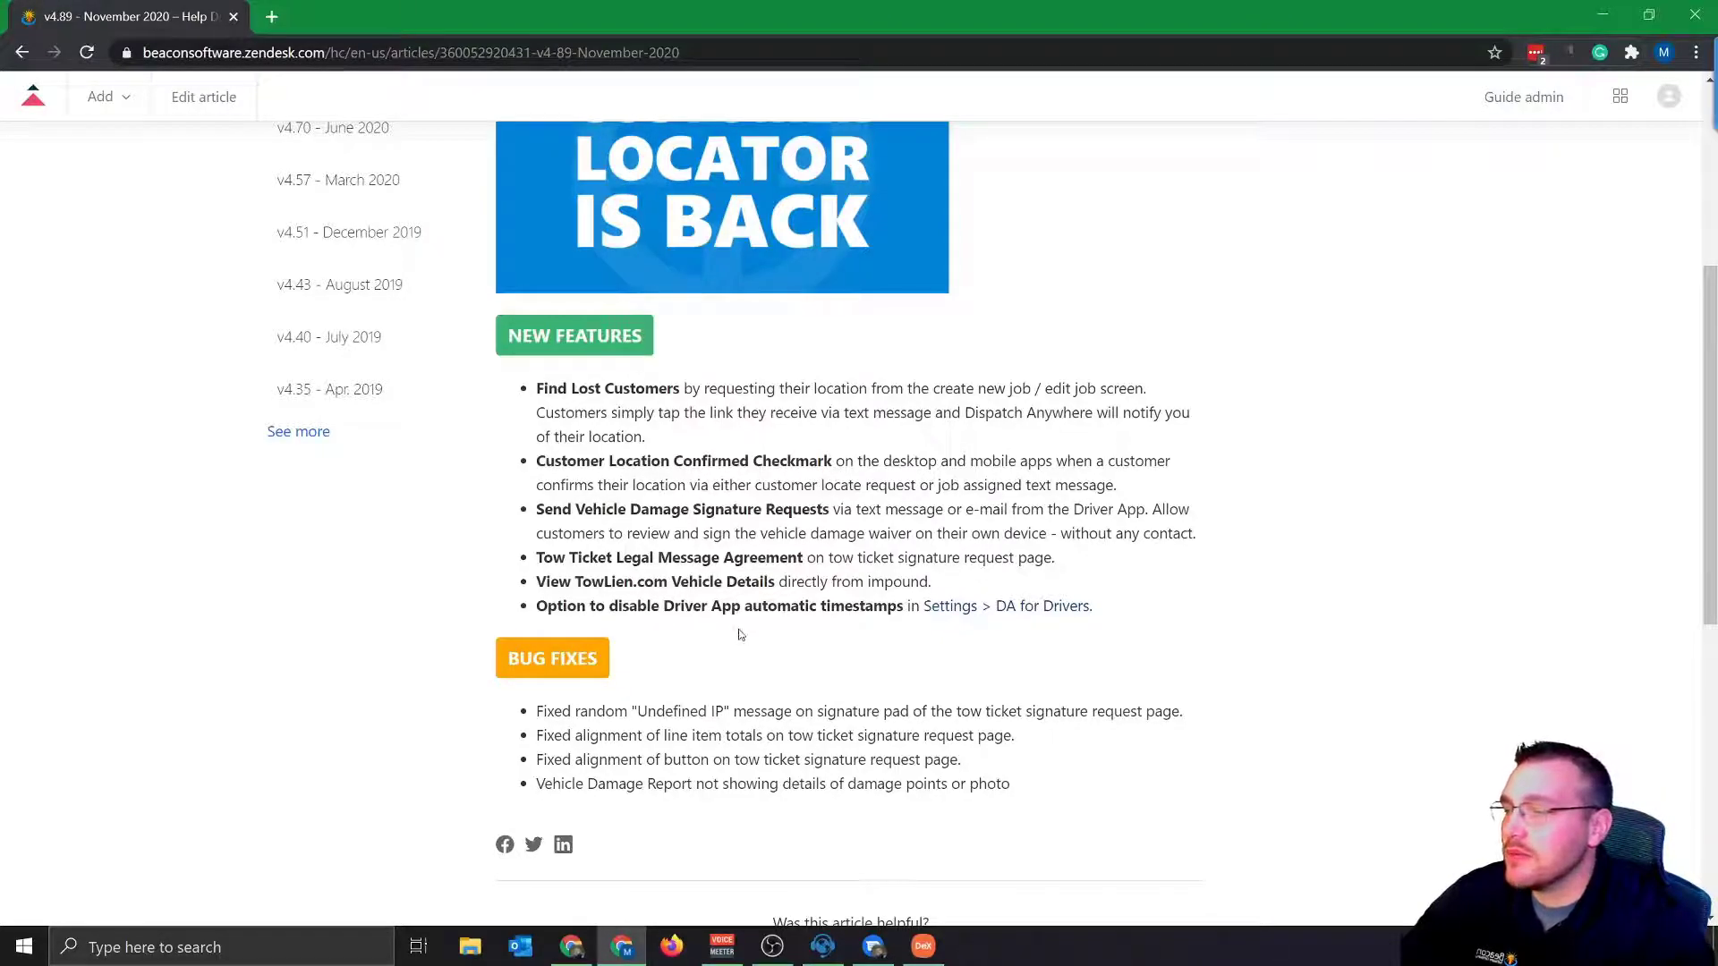
Load settings.dispatchanywhere.net in a new tab and go to D.A. For Drivers
click(268, 19)
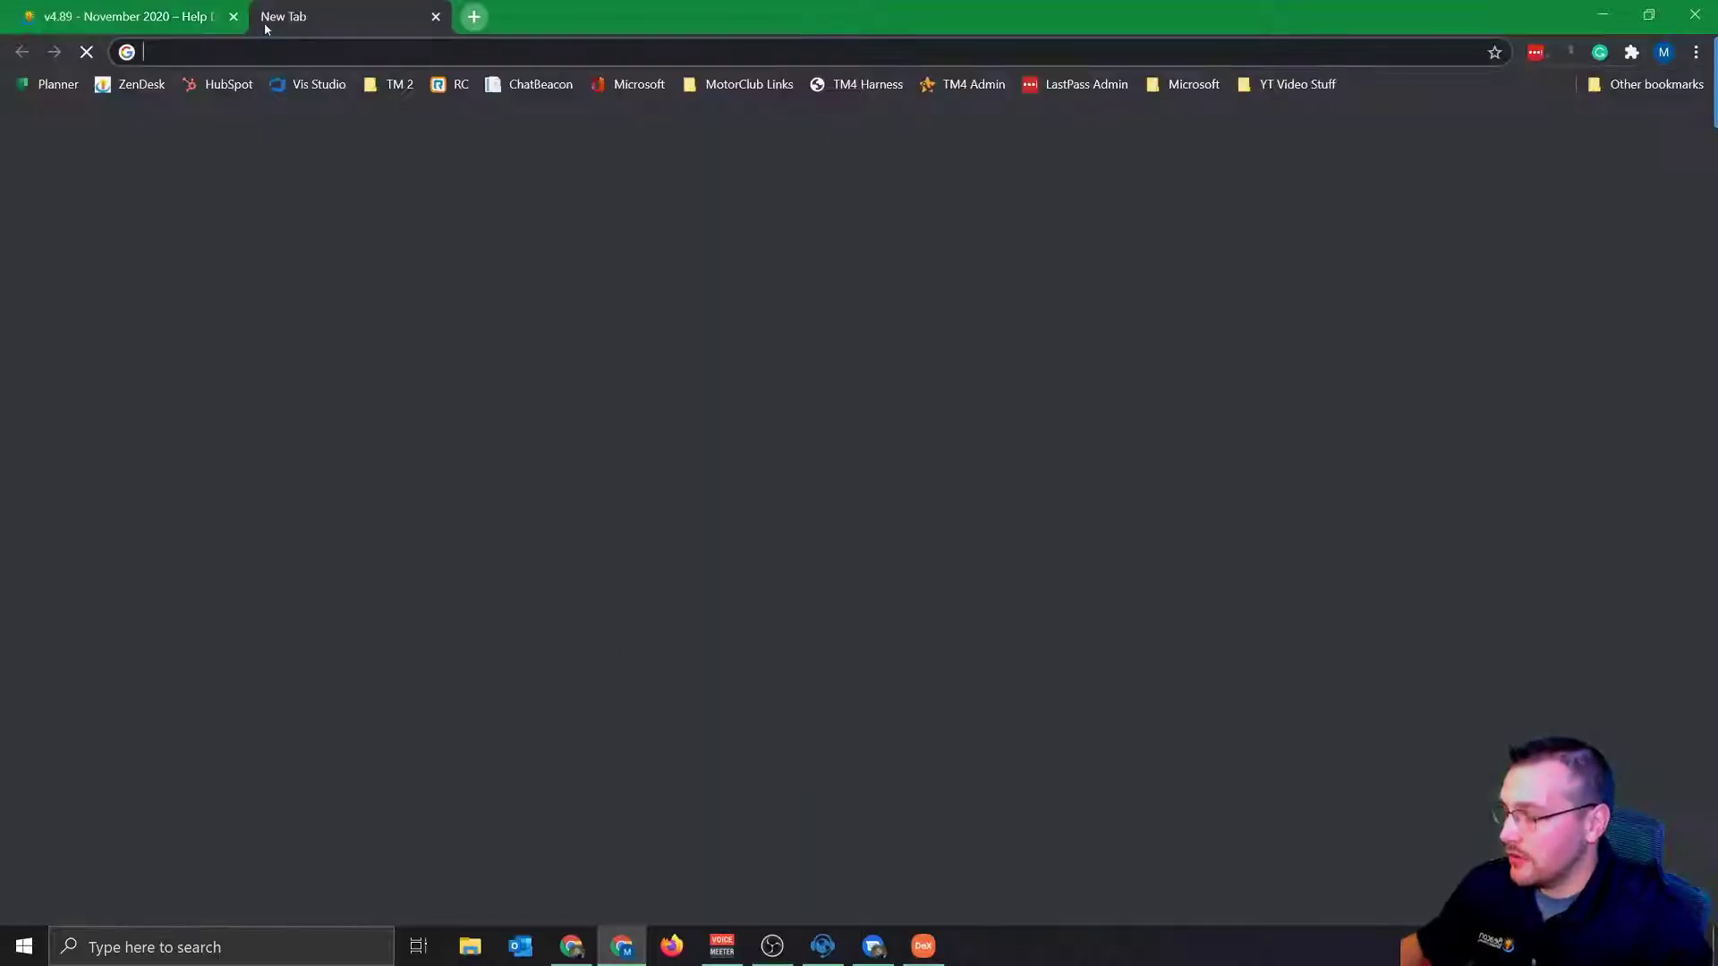
text(set)
key(Return)
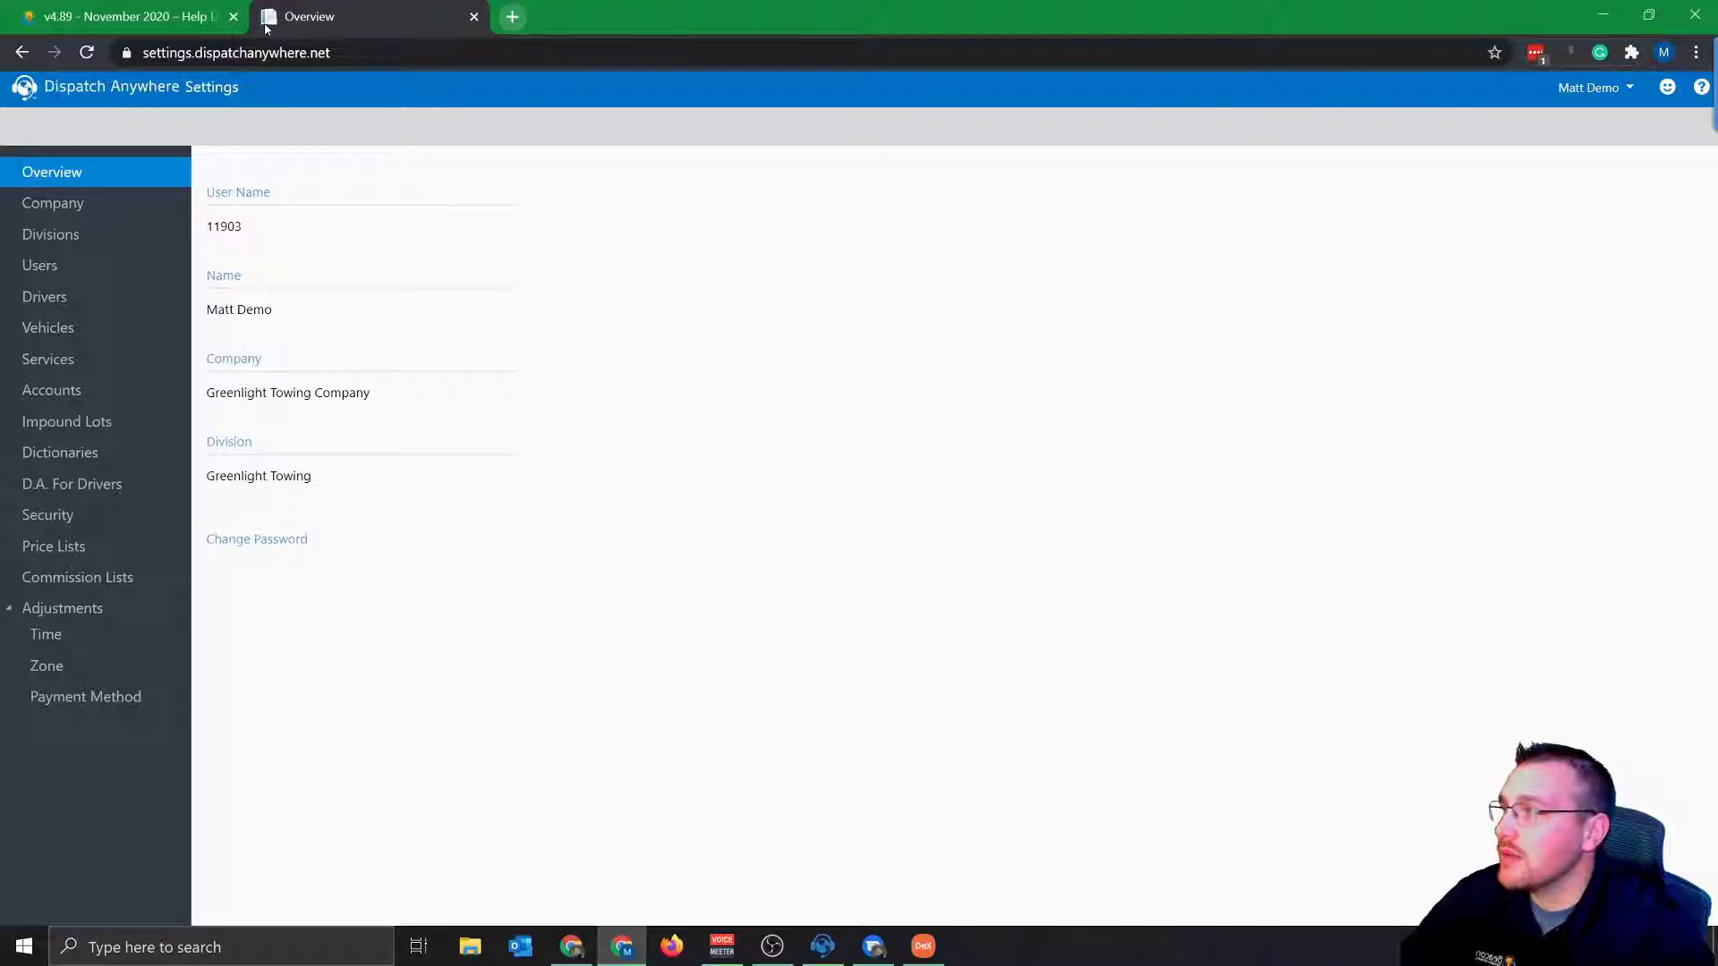
click(110, 492)
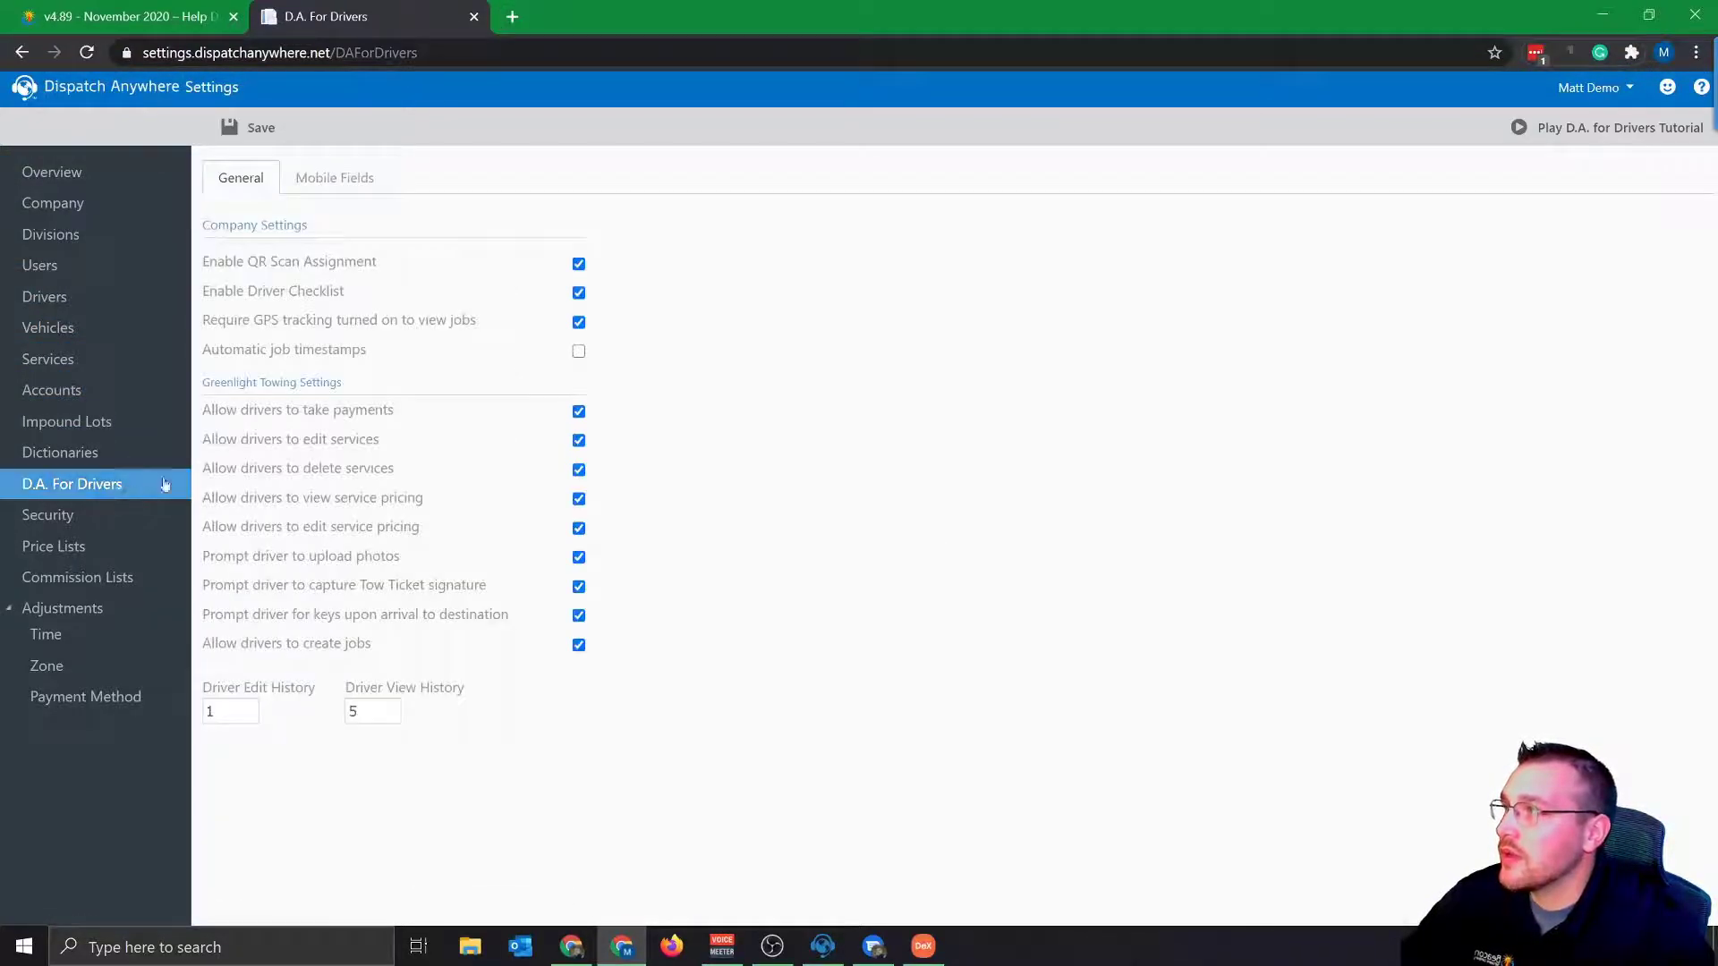
Toggle Automatic job timestamps on then off, and leave the settings unsaved
click(578, 352)
click(578, 353)
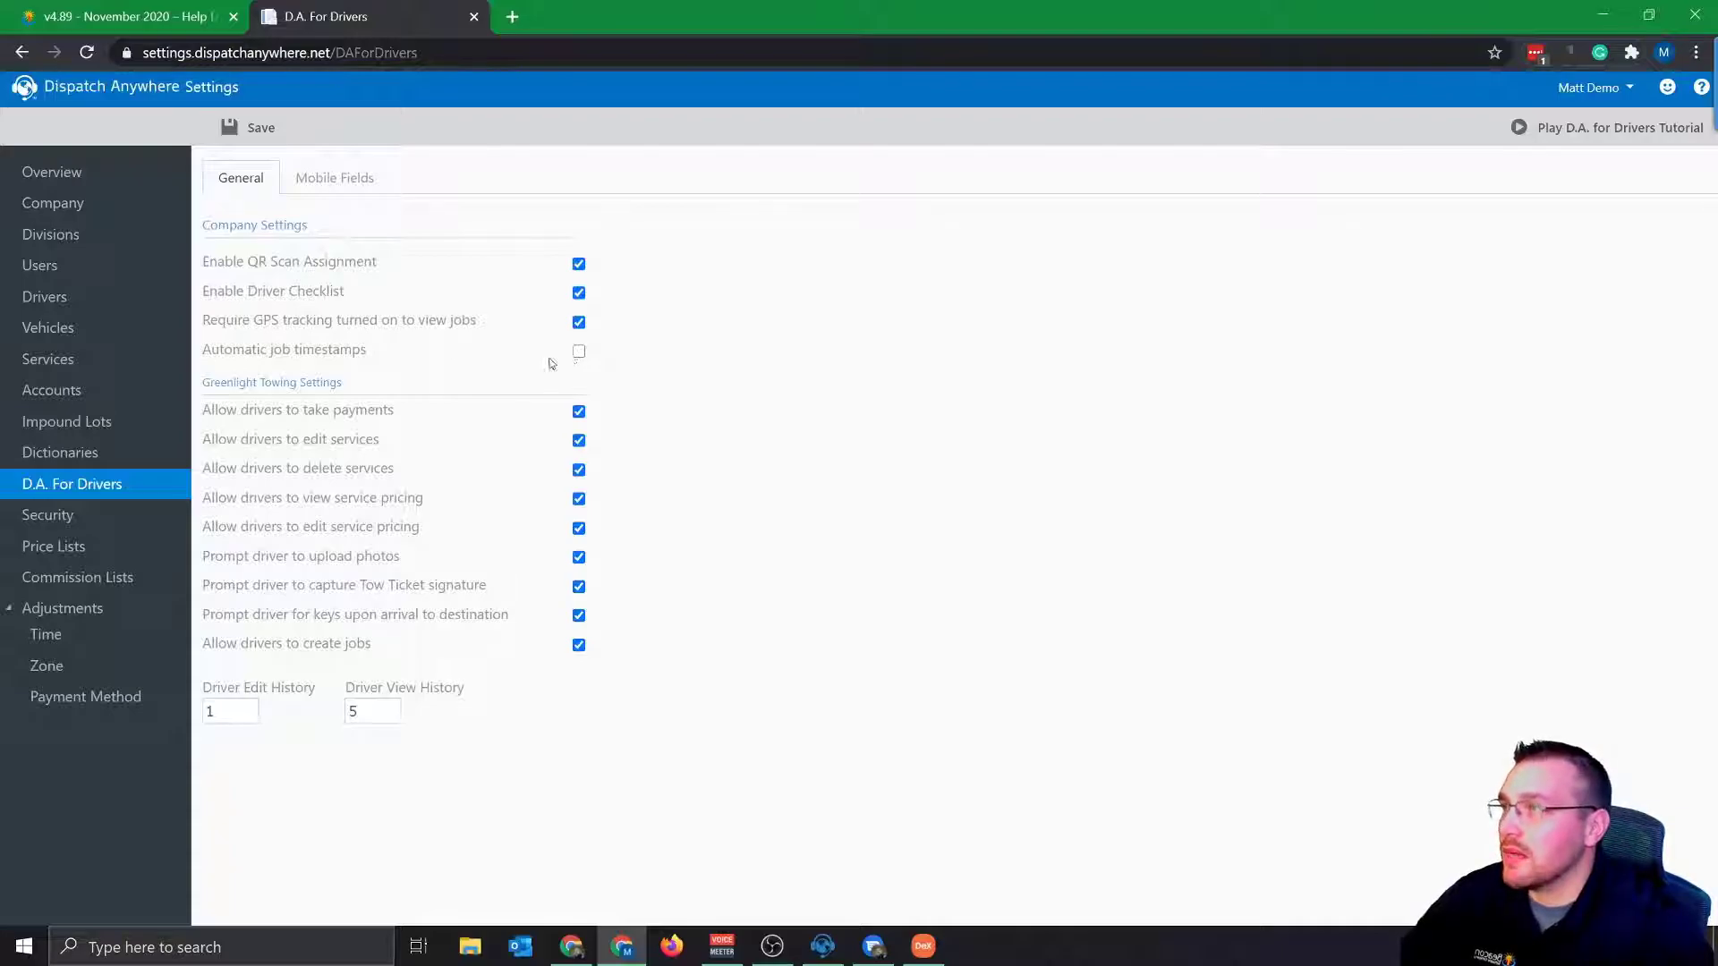
click(472, 16)
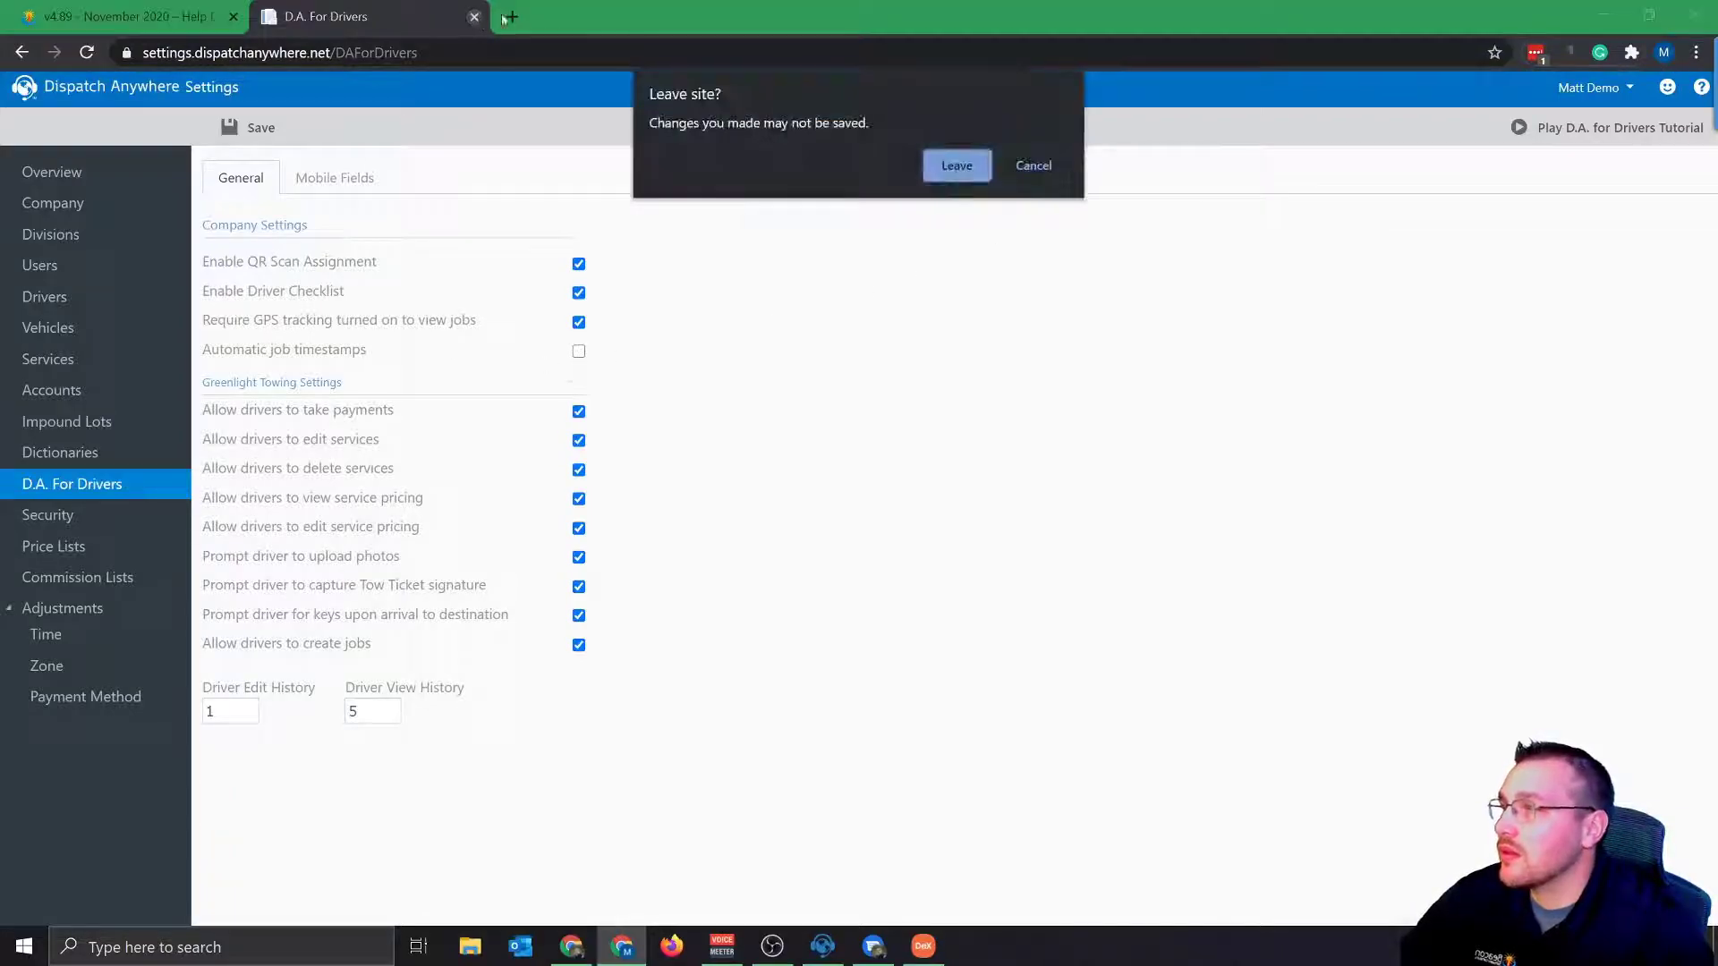
click(978, 174)
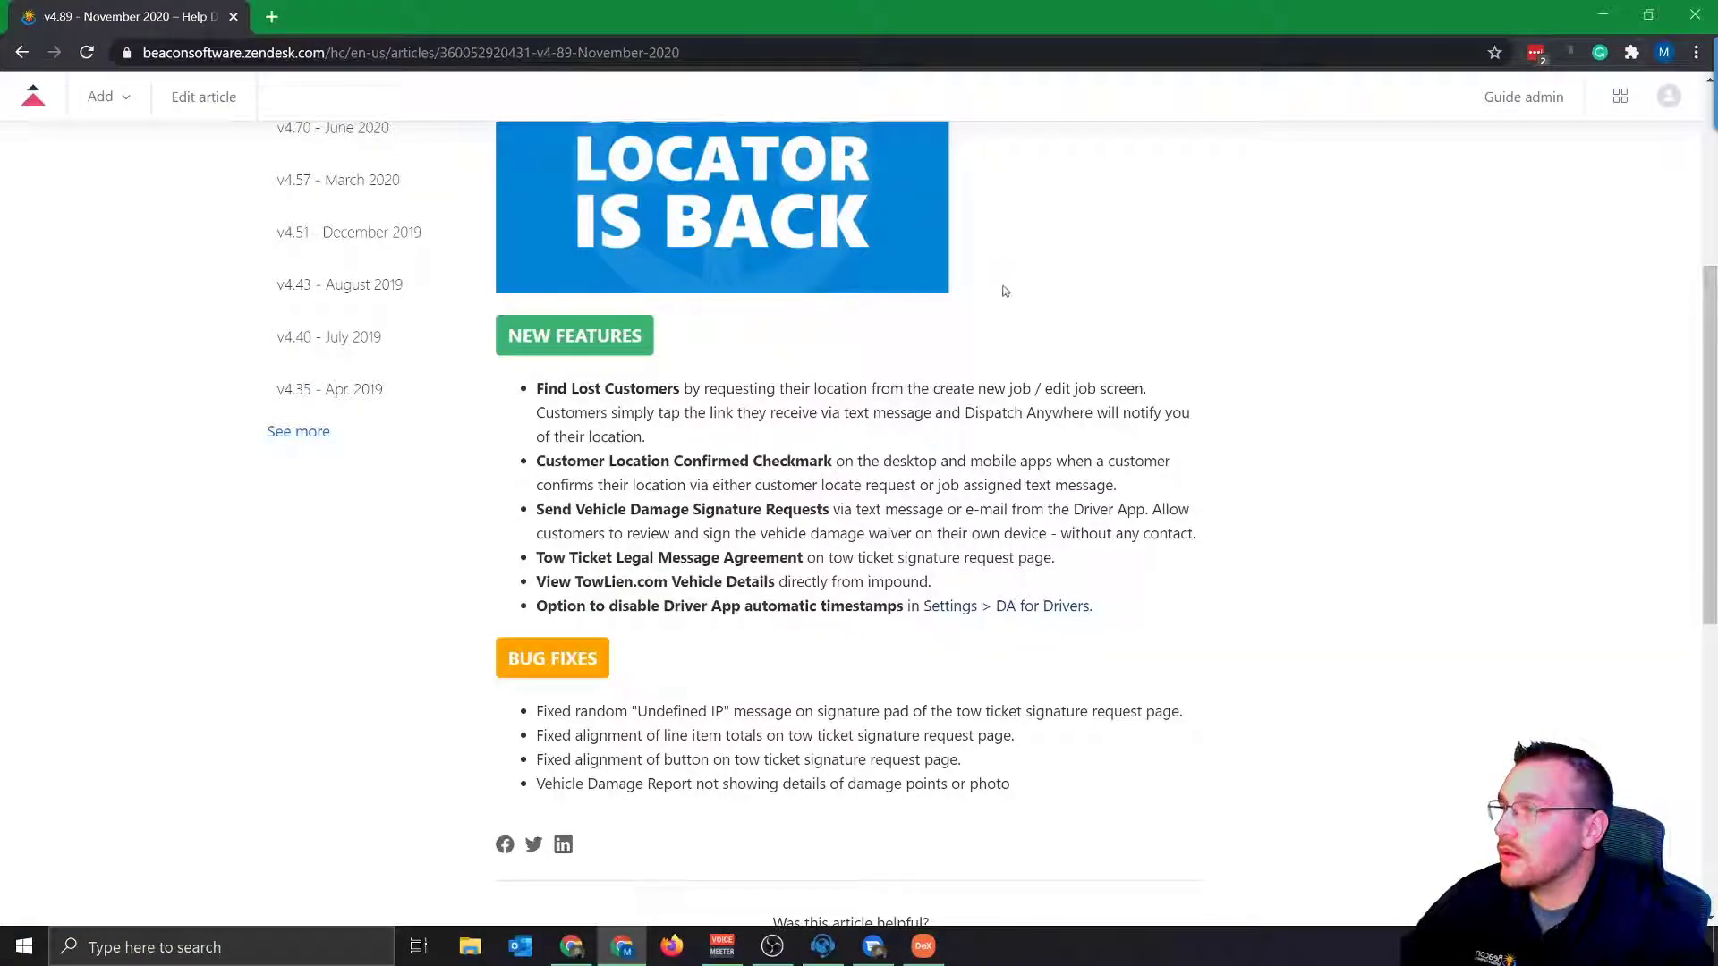
scroll(1005, 288, down, 1)
scroll(1002, 288, down, 1)
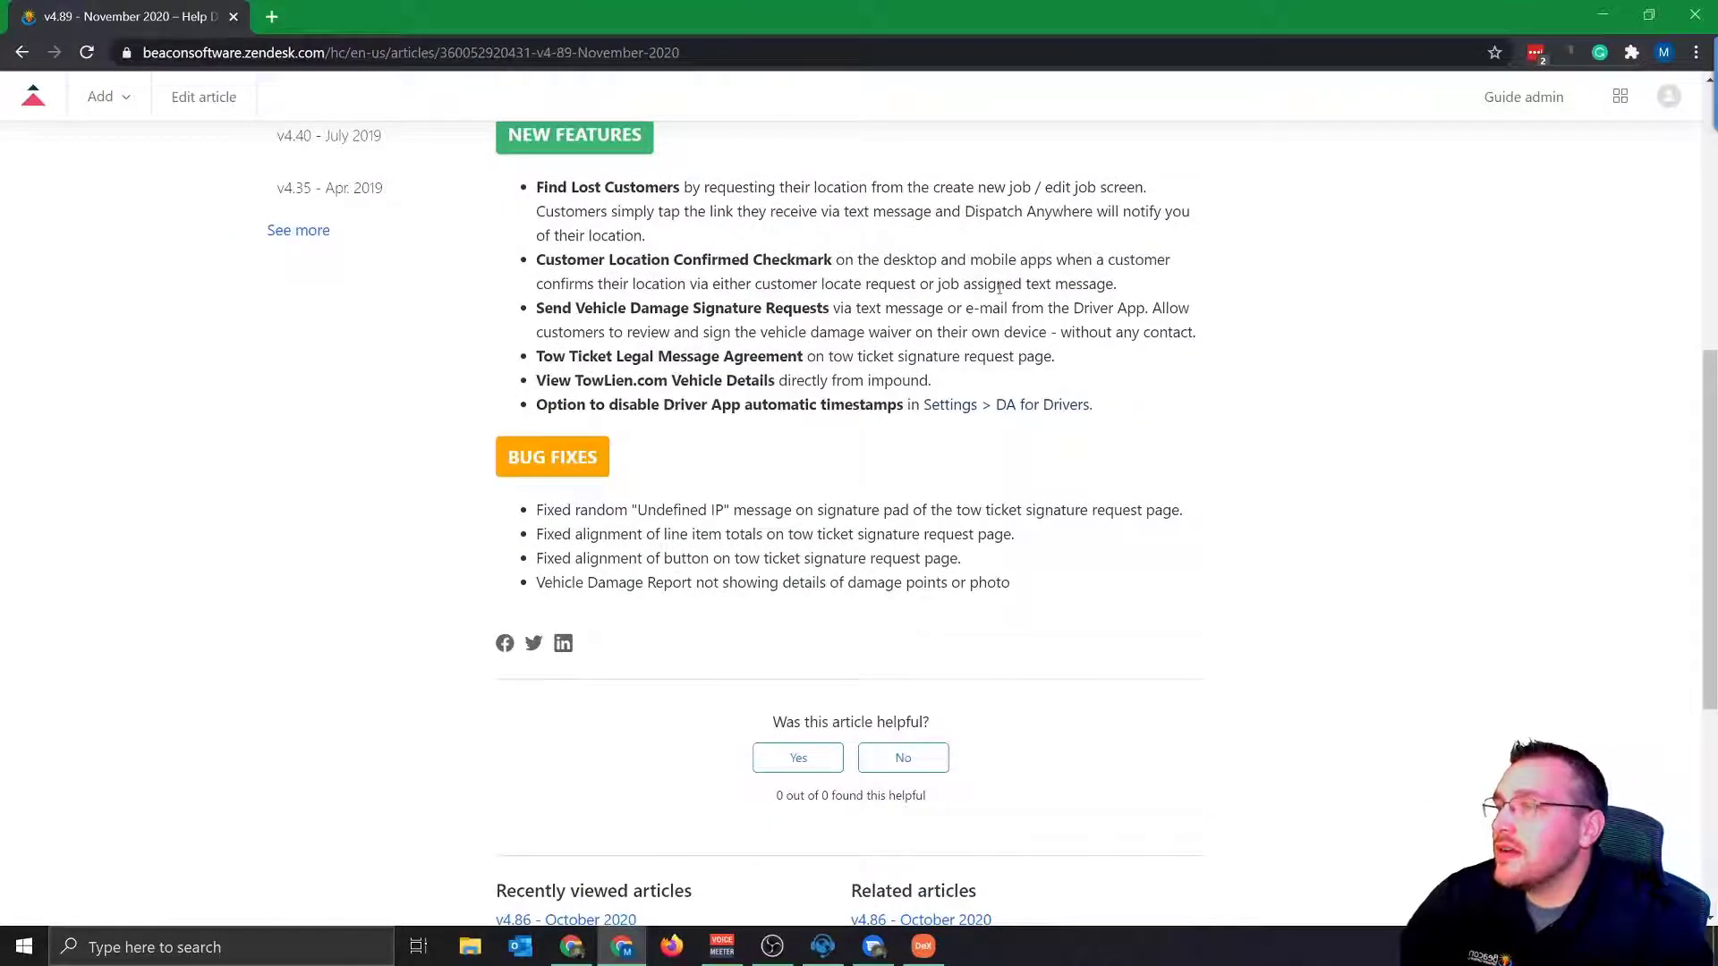